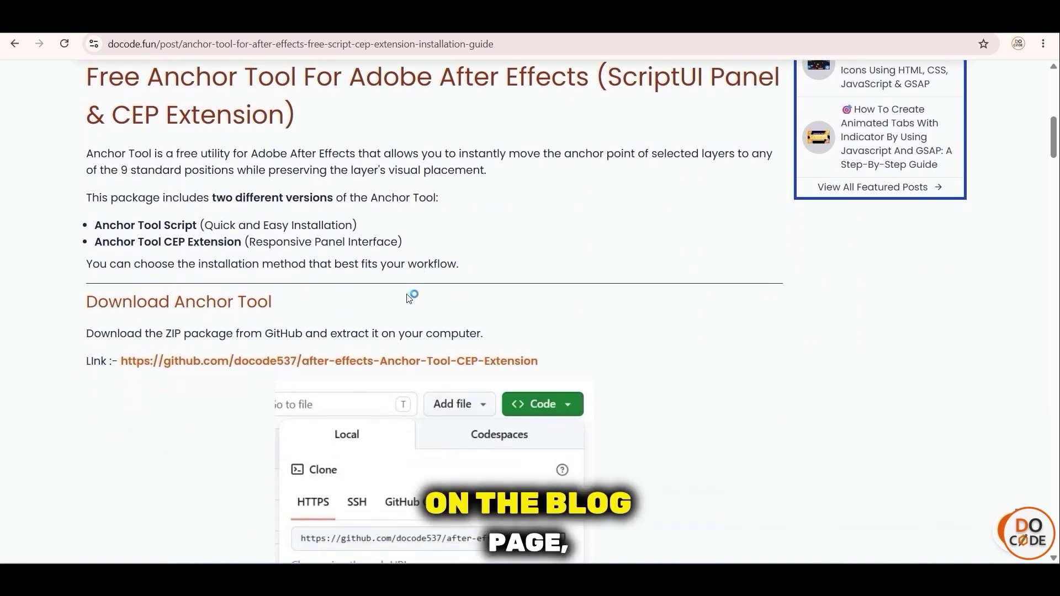
# Step: Open the Anchor Tool GitHub repository from the blog post and download it as a ZIP into the Downloads folder
pyautogui.click(363, 349)
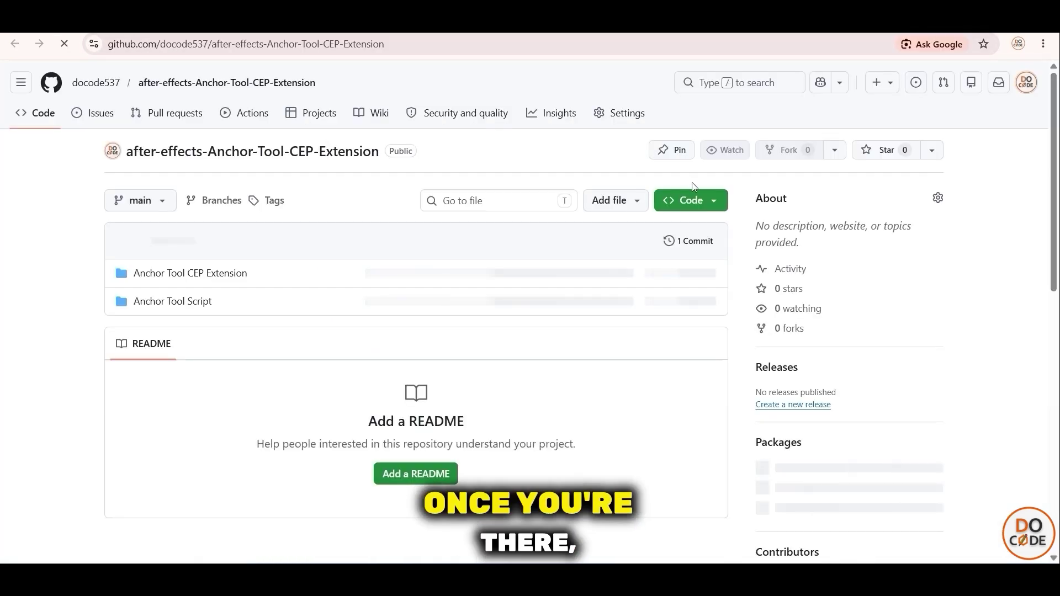
pyautogui.click(689, 201)
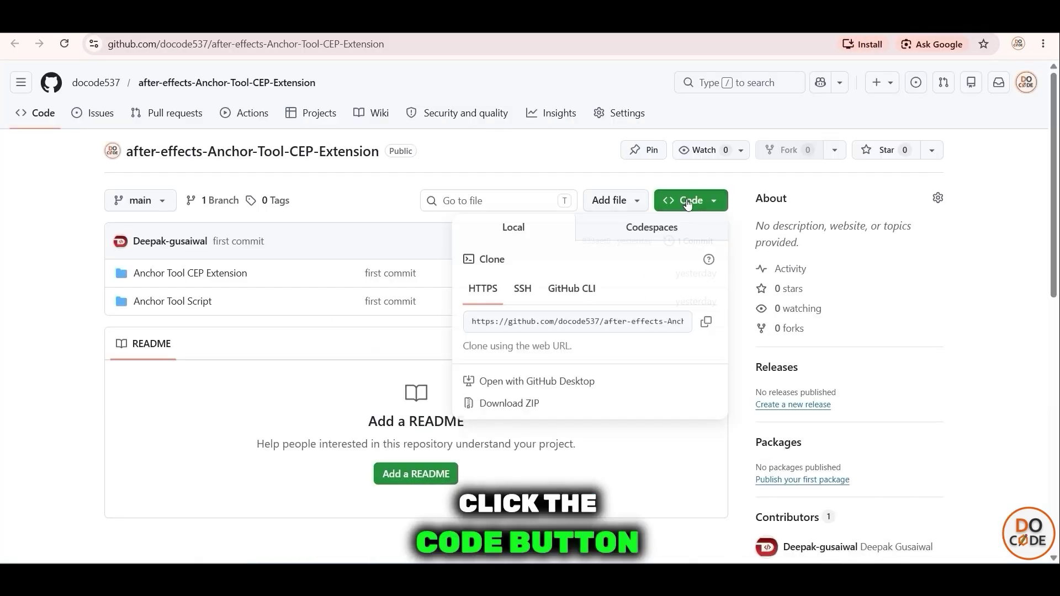
pyautogui.click(536, 405)
pyautogui.click(623, 500)
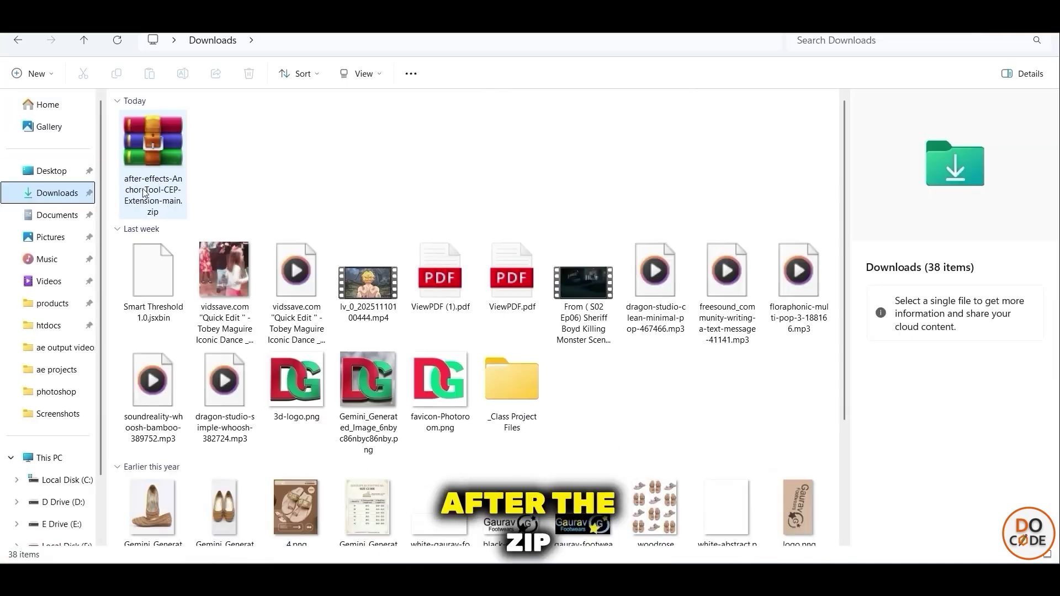
# Step: Extract after-effects-Anchor-Tool-CEP-Extension-main.zip in Downloads with WinRAR and open the extracted folder
pyautogui.click(149, 145)
pyautogui.rightClick(172, 129)
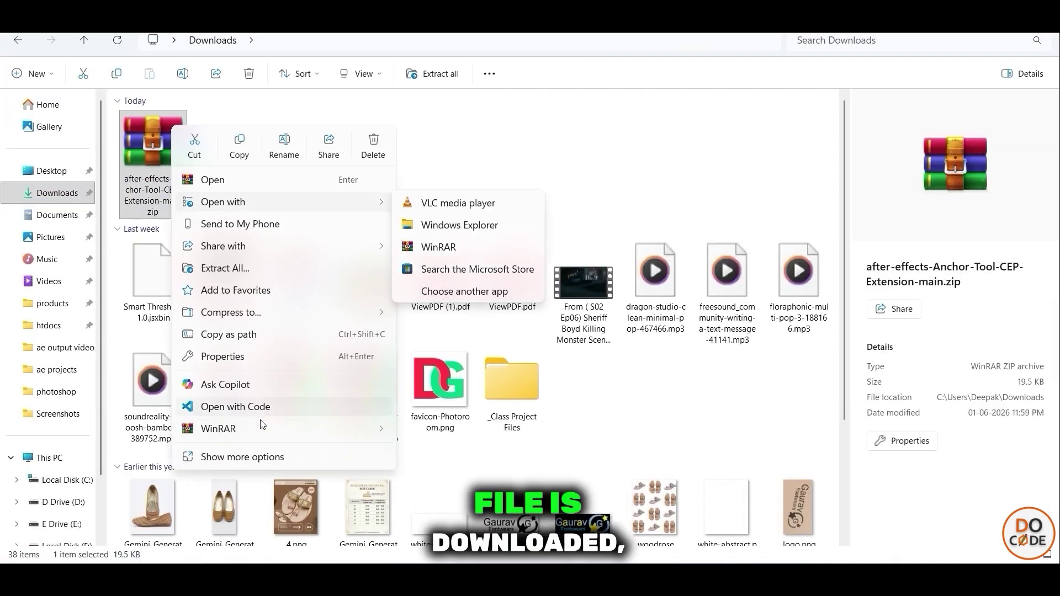
pyautogui.moveTo(312, 436)
pyautogui.click(646, 474)
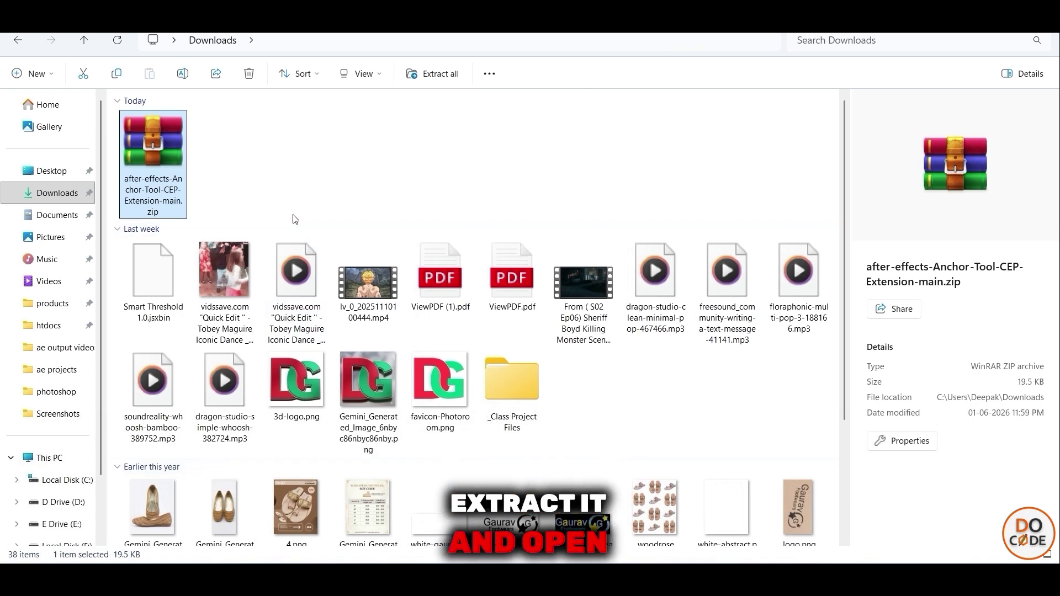
pyautogui.doubleClick(161, 288)
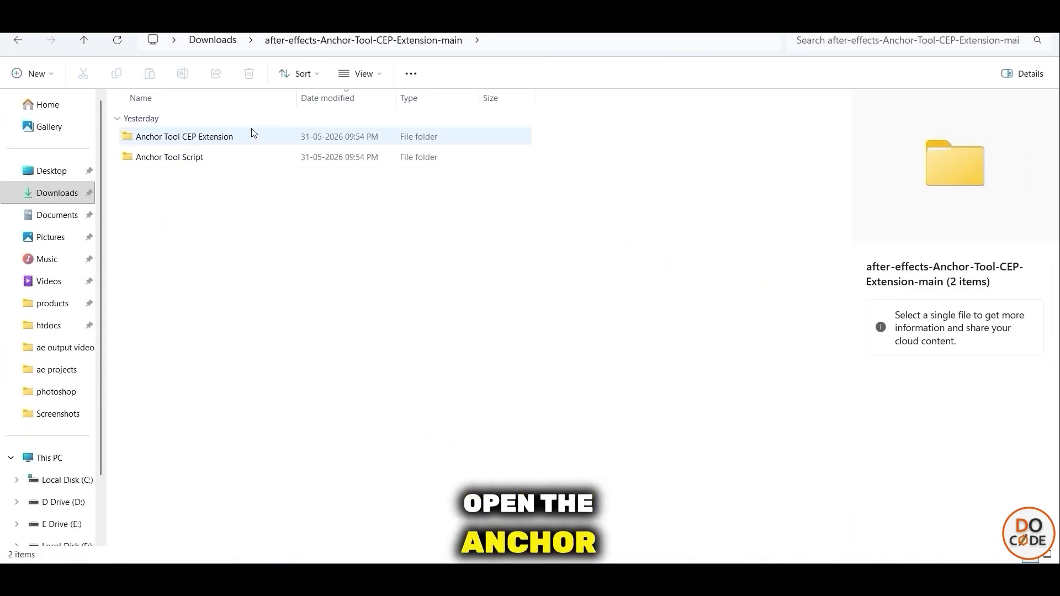
# Step: Copy AnchorTool.jsx from the Anchor Tool Script folder
pyautogui.doubleClick(148, 159)
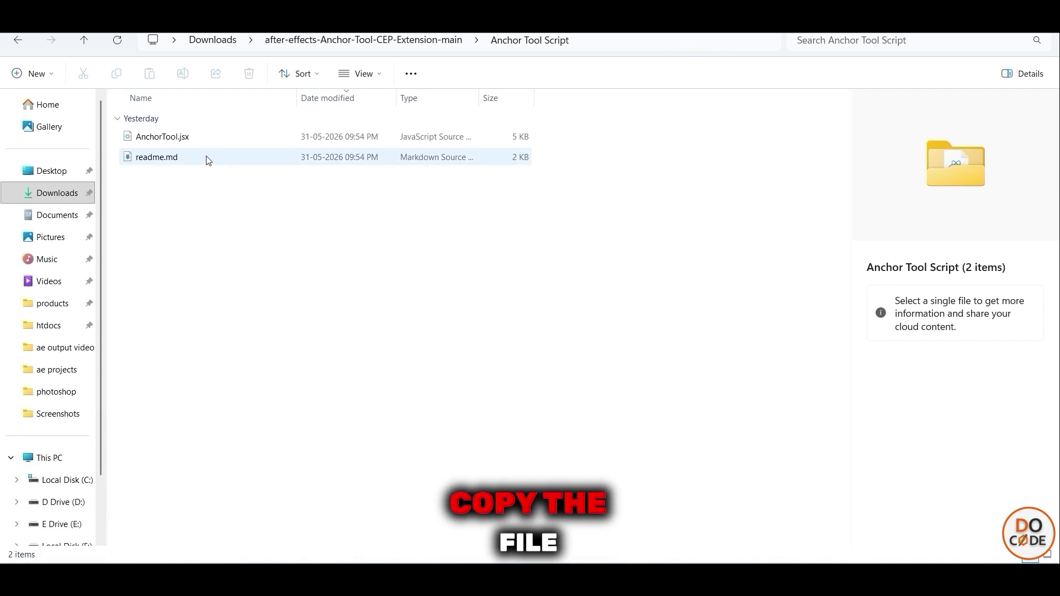
pyautogui.click(201, 144)
pyautogui.rightClick(229, 142)
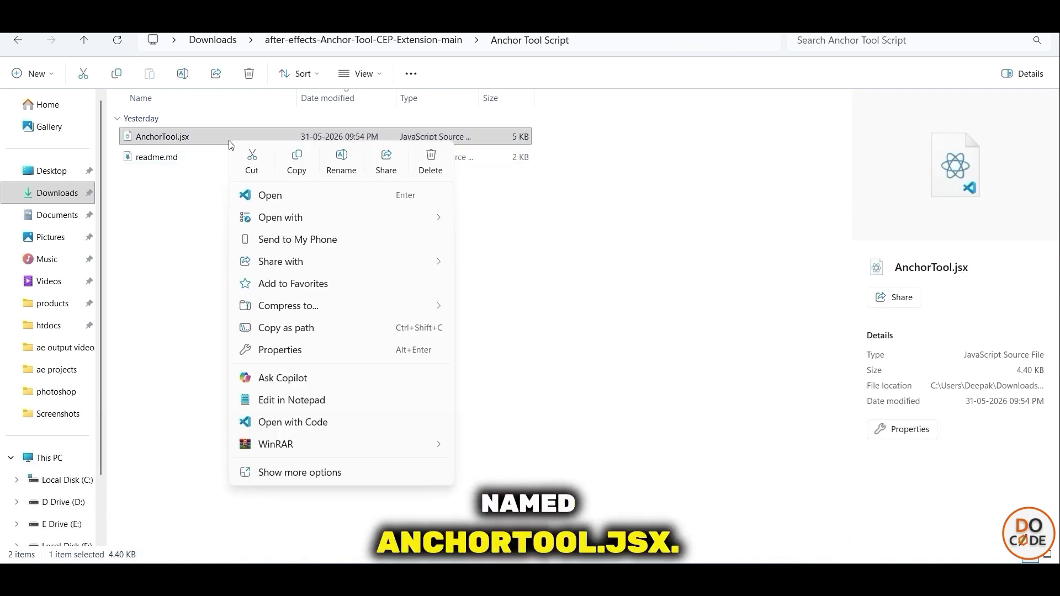
pyautogui.click(291, 164)
# Step: Go to C:\Program Files\Adobe\Adobe After Effects 2025\Support Files\Scripts\ScriptUI Panels
pyautogui.click(62, 480)
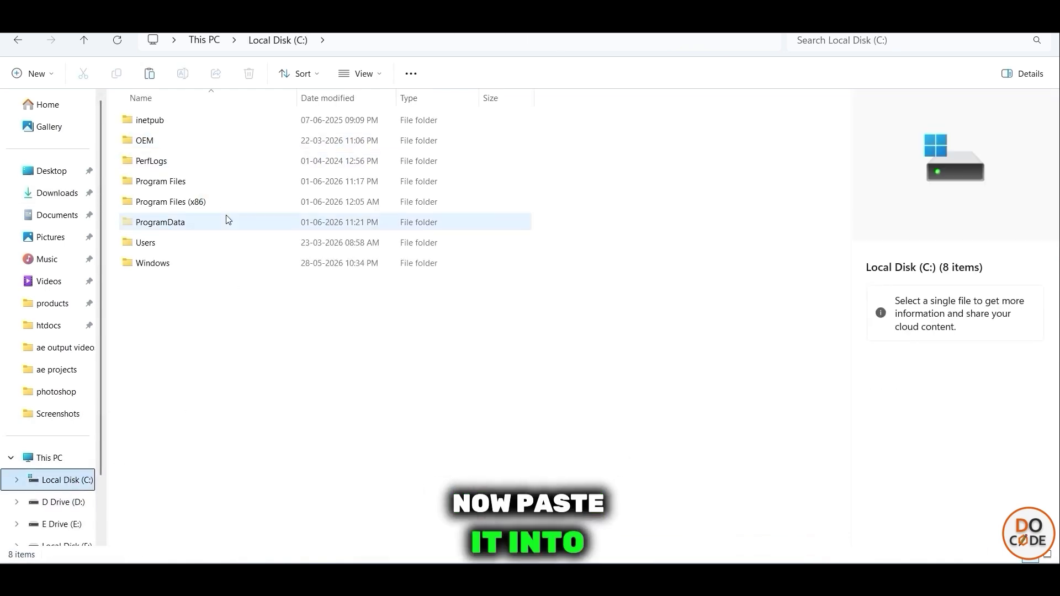
pyautogui.doubleClick(205, 183)
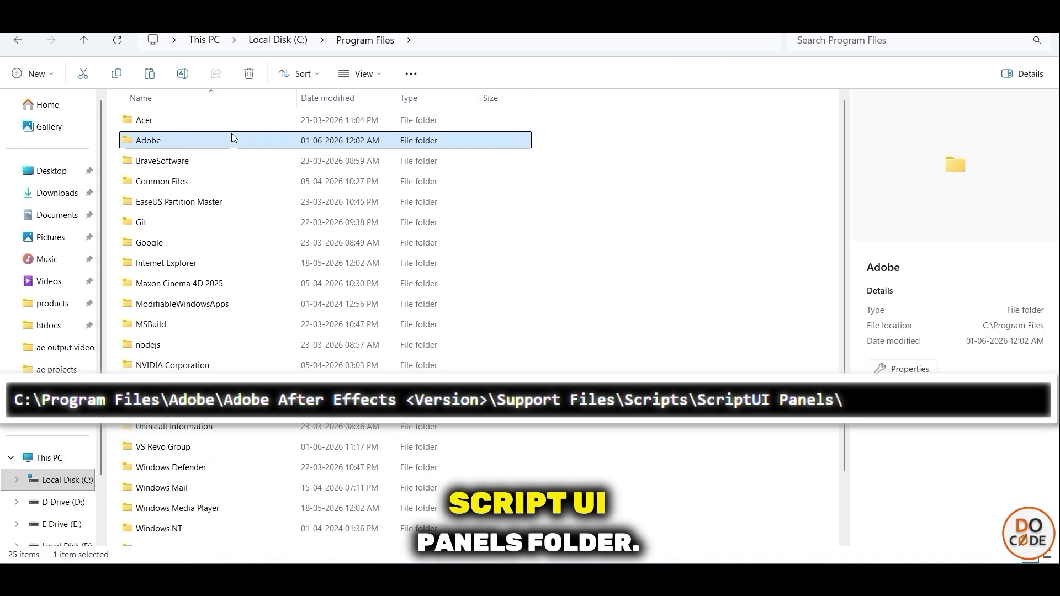
pyautogui.doubleClick(232, 137)
pyautogui.doubleClick(240, 123)
pyautogui.doubleClick(237, 120)
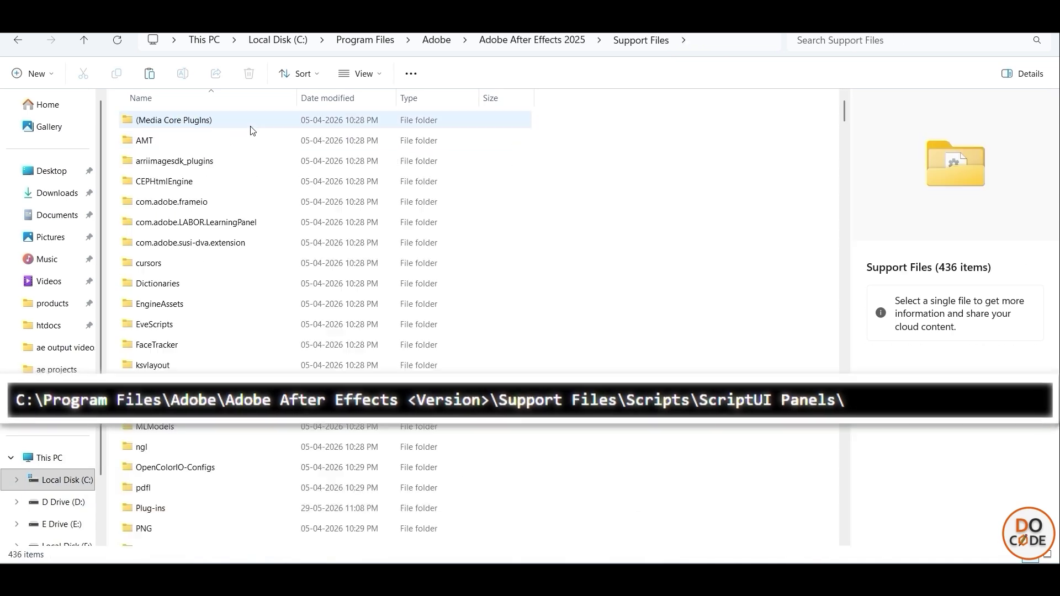
pyautogui.scroll(-2, 267, 282)
pyautogui.scroll(-6, 259, 248)
pyautogui.scroll(2, 220, 208)
pyautogui.doubleClick(206, 200)
pyautogui.doubleClick(197, 164)
# Step: Paste AnchorTool.jsx into the ScriptUI Panels folder, granting administrator permission for the copy
pyautogui.rightClick(275, 358)
pyautogui.click(295, 368)
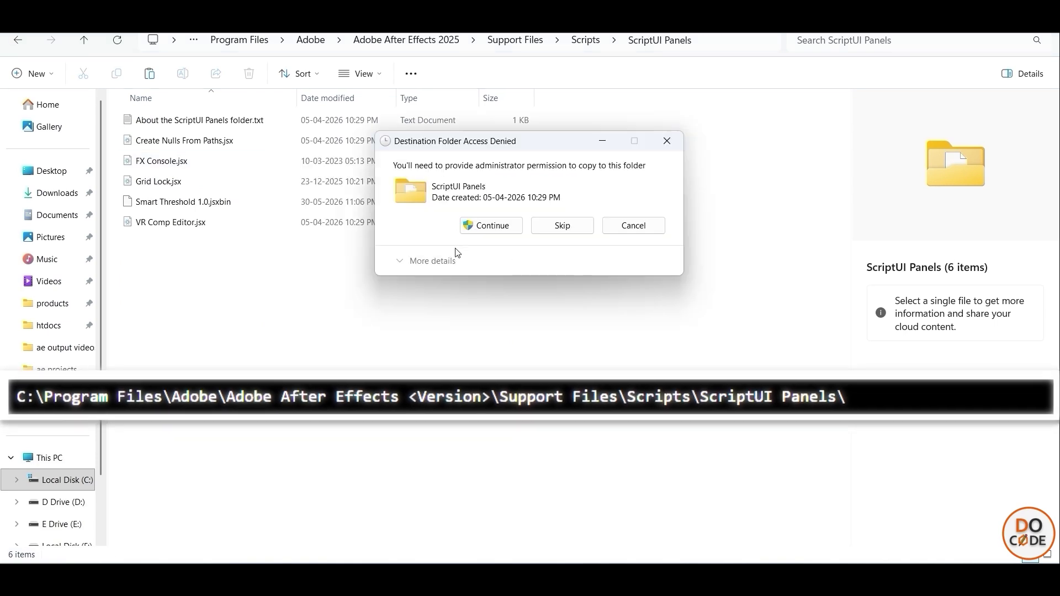
pyautogui.click(475, 226)
pyautogui.click(414, 291)
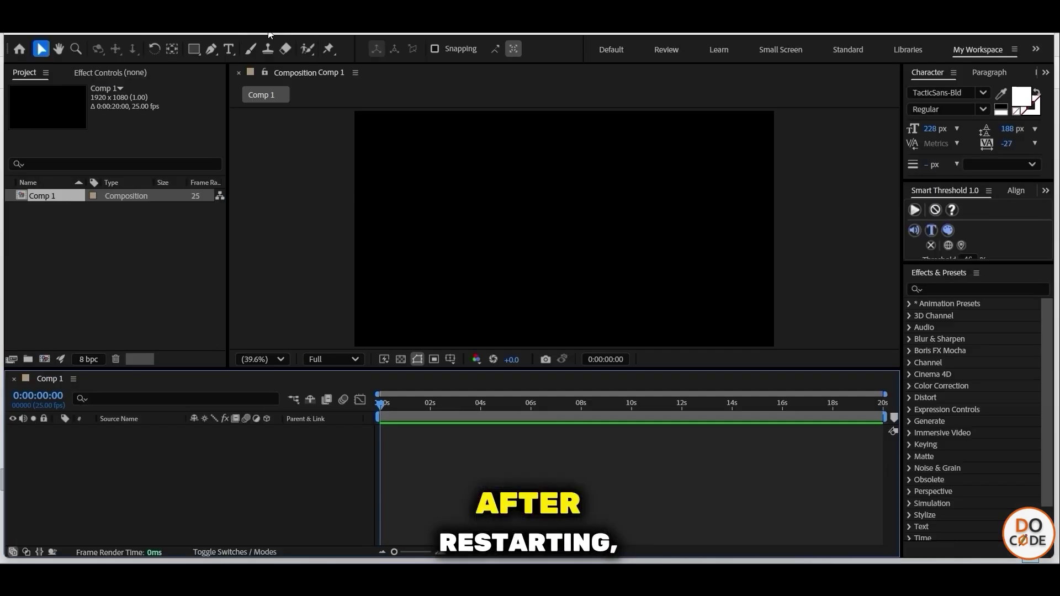
# Step: In After Effects, show the AnchorTool.jsx script panel and move its floating window over the Project panel
pyautogui.click(269, 34)
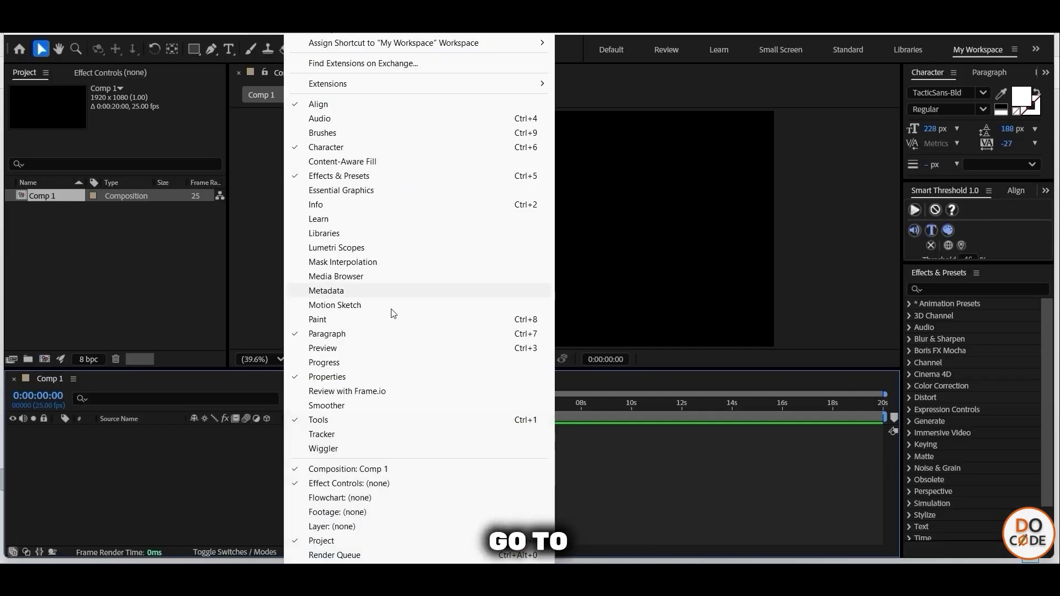
pyautogui.scroll(-2, 392, 315)
pyautogui.scroll(-3, 419, 298)
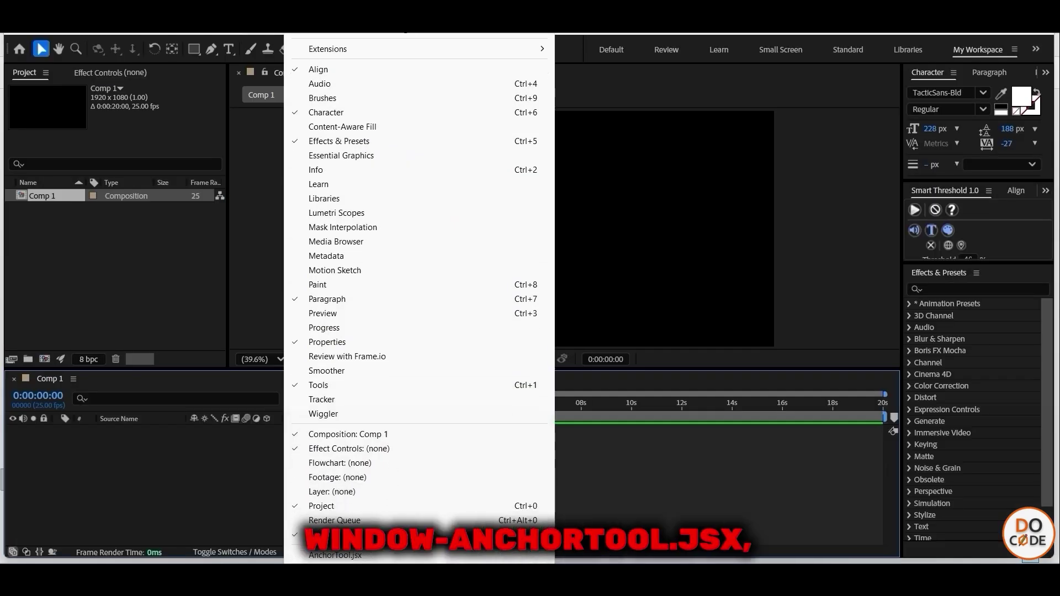
pyautogui.click(334, 514)
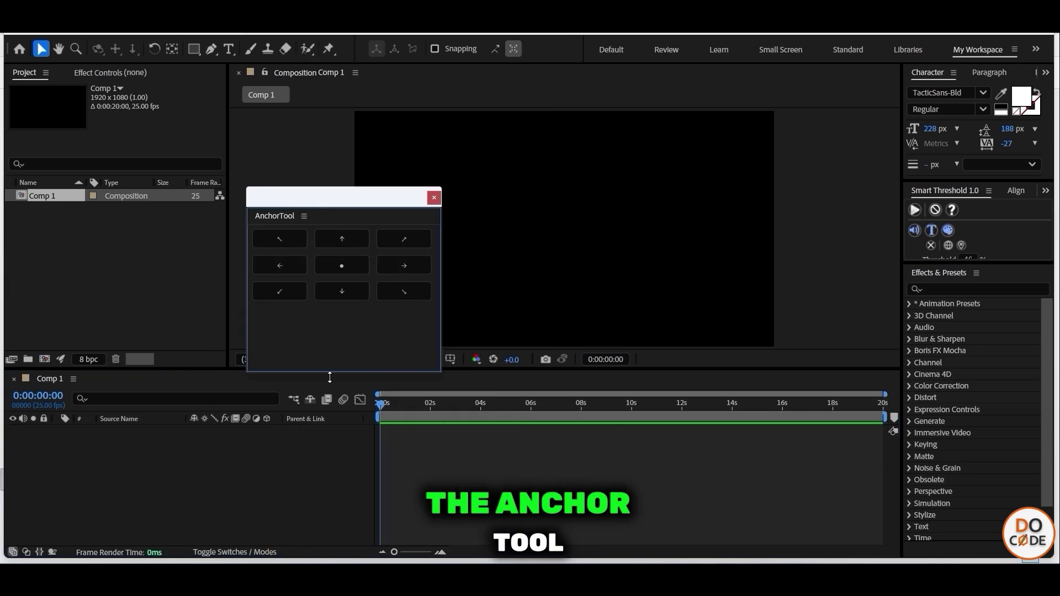
pyautogui.moveTo(305, 196); pyautogui.dragTo(194, 132)
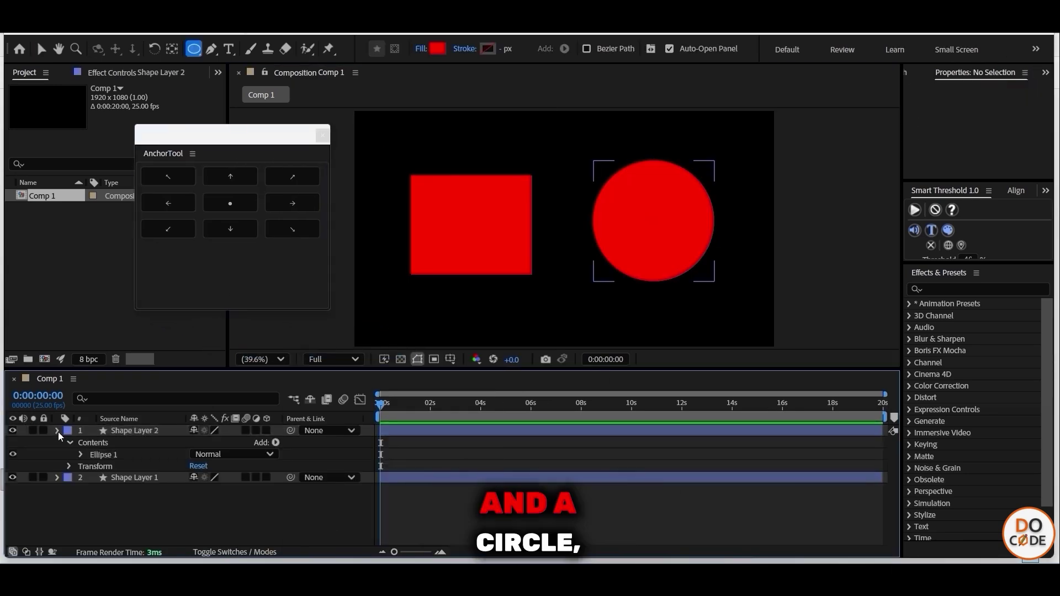
# Step: Select both shape layers and set their anchor points with AnchorTool to the left edge, the right edge and finally the bottom centre
pyautogui.click(448, 443)
pyautogui.keyDown('ctrl'); pyautogui.click(434, 435); pyautogui.keyUp('ctrl')
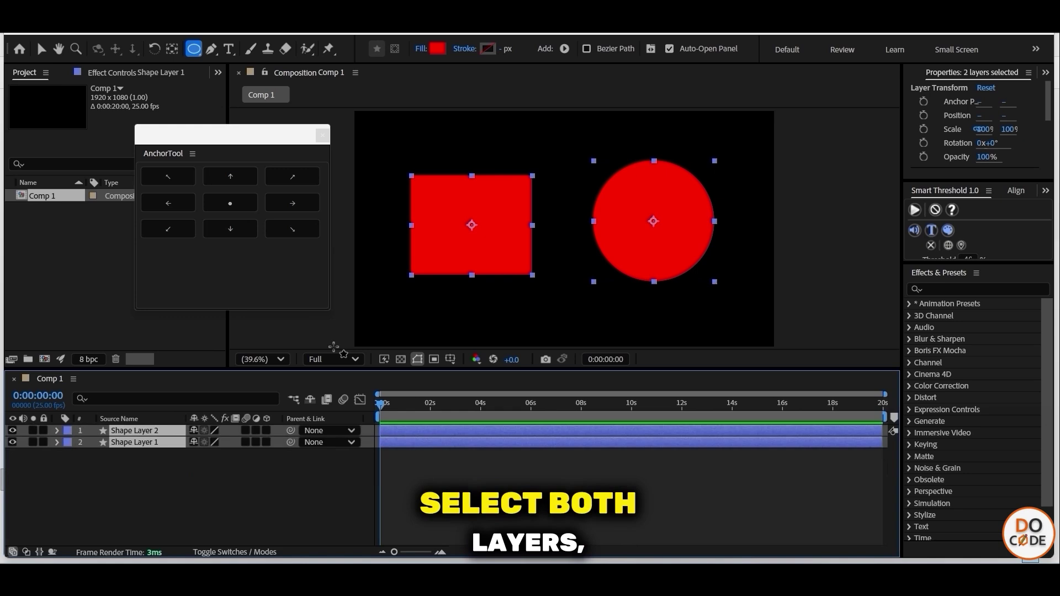
pyautogui.click(169, 207)
pyautogui.click(256, 201)
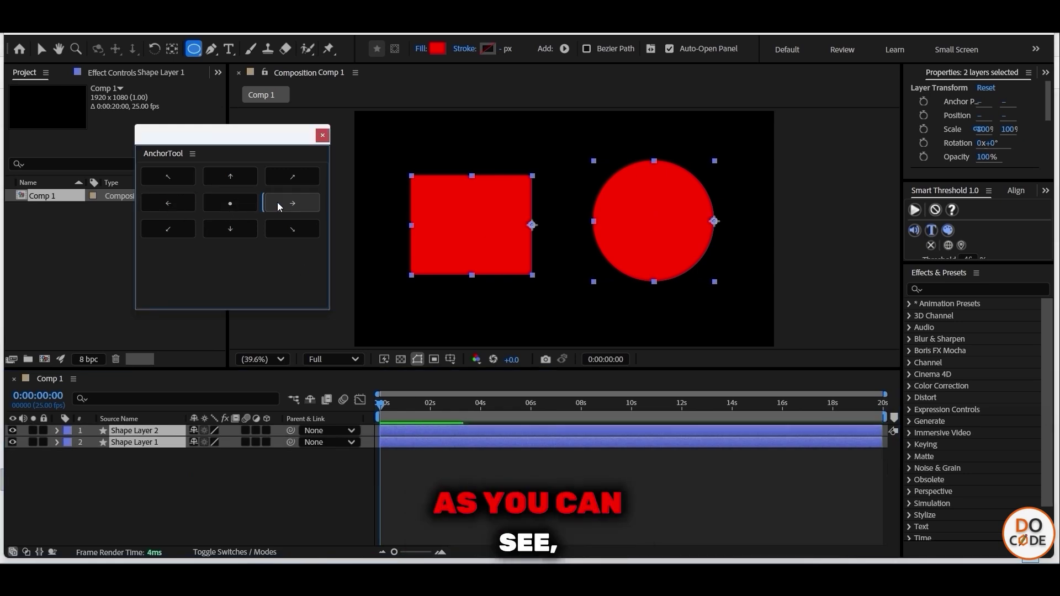
pyautogui.click(241, 233)
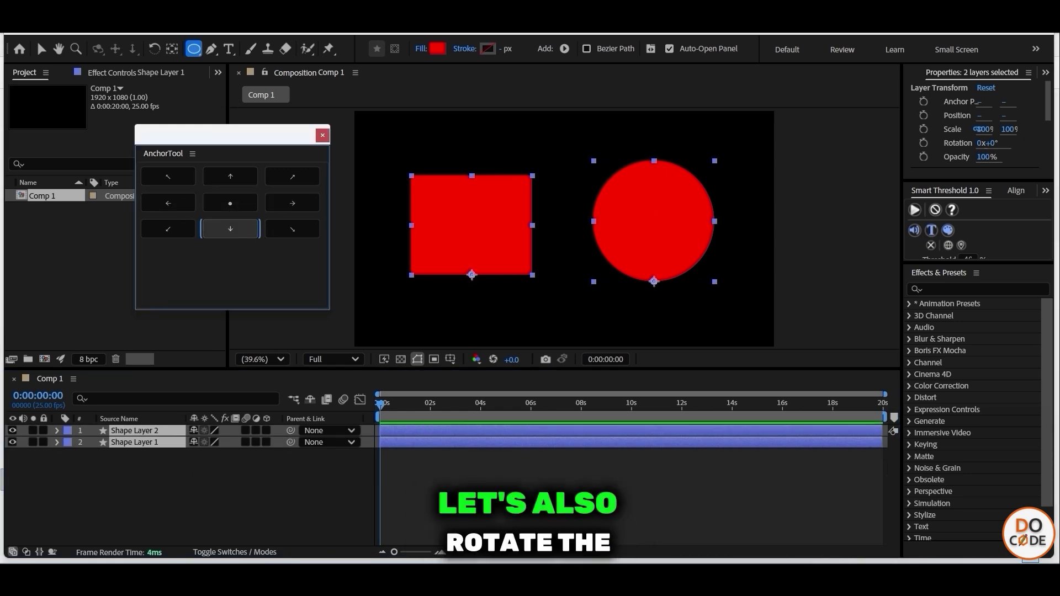
# Step: Reveal the Rotation property of both shape layers and test-rotate them around their bottom-centre anchor points
pyautogui.click(439, 441)
pyautogui.keyDown('ctrl'); pyautogui.click(427, 430); pyautogui.keyUp('ctrl')
pyautogui.press('r')
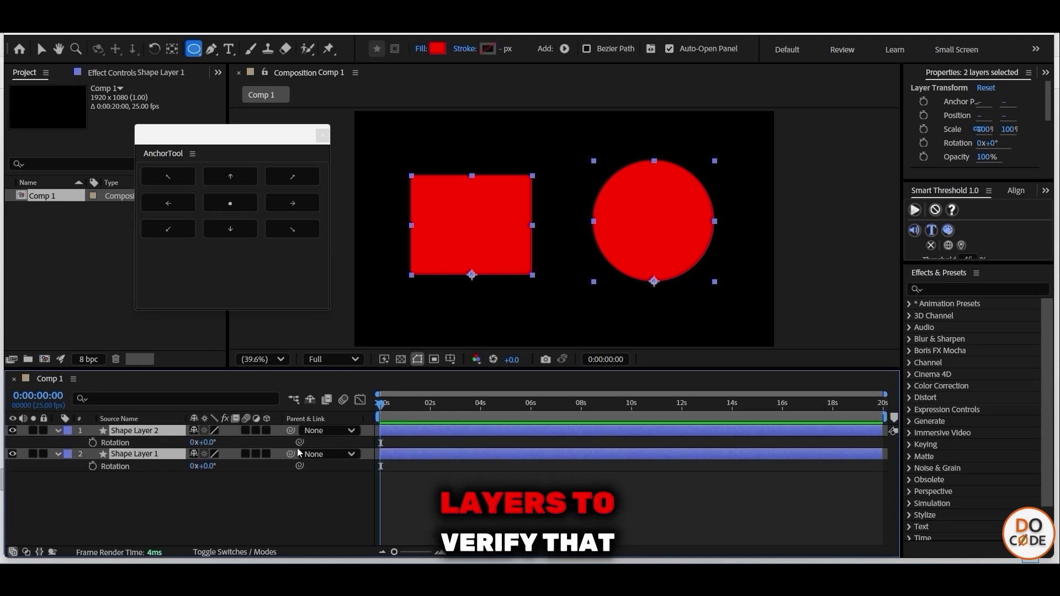
pyautogui.moveTo(207, 443)
pyautogui.mouseDown()
pyautogui.moveTo(259, 442)
pyautogui.moveTo(207, 442)
pyautogui.mouseUp()
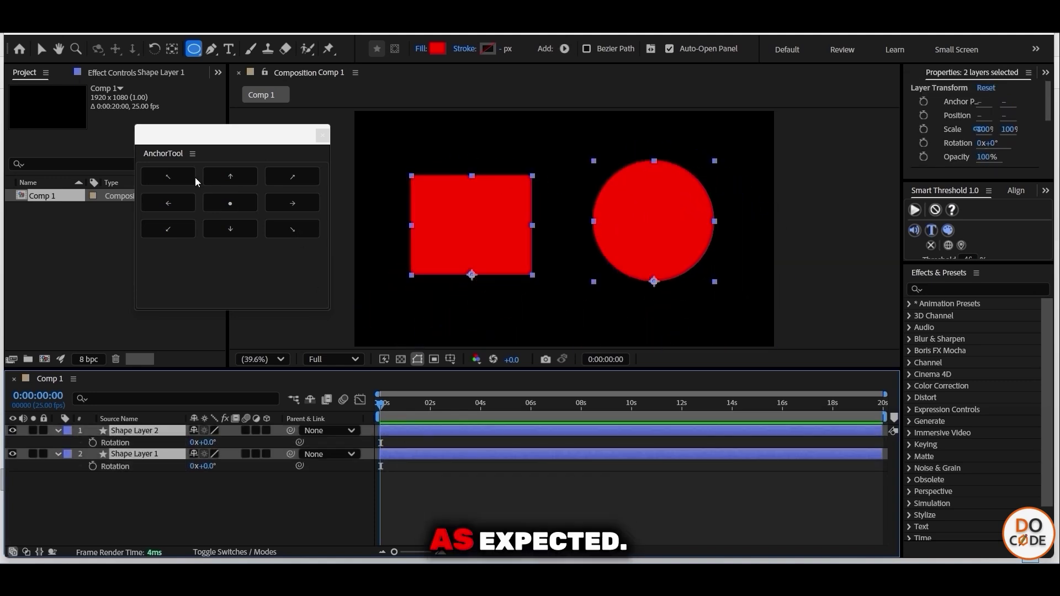
# Step: Dock the AnchorTool panel between the Project and Composition panels and make it narrower
pyautogui.moveTo(166, 158); pyautogui.dragTo(305, 189)
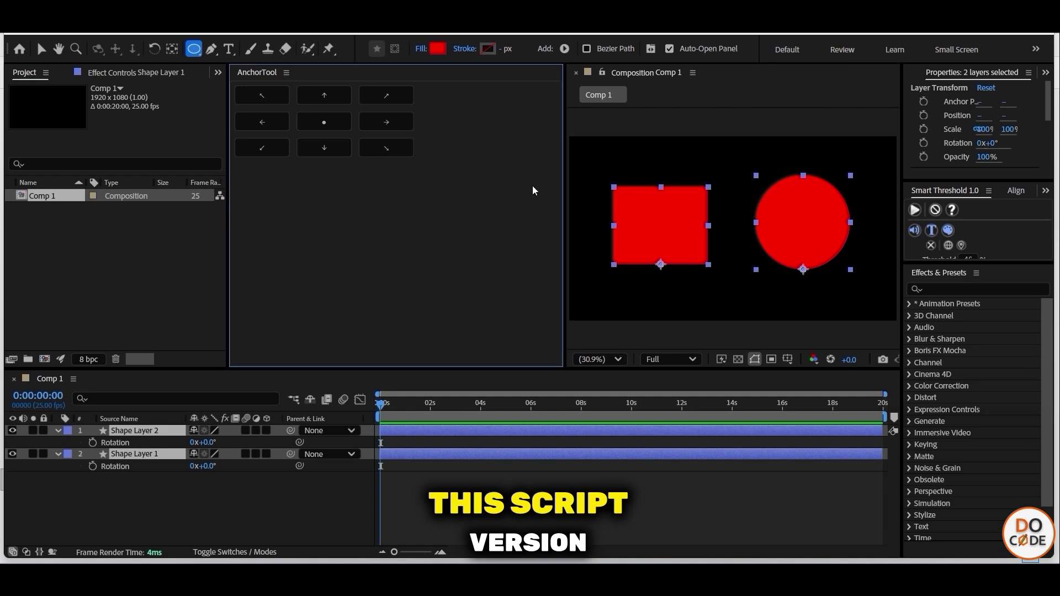
pyautogui.moveTo(560, 183); pyautogui.dragTo(418, 213)
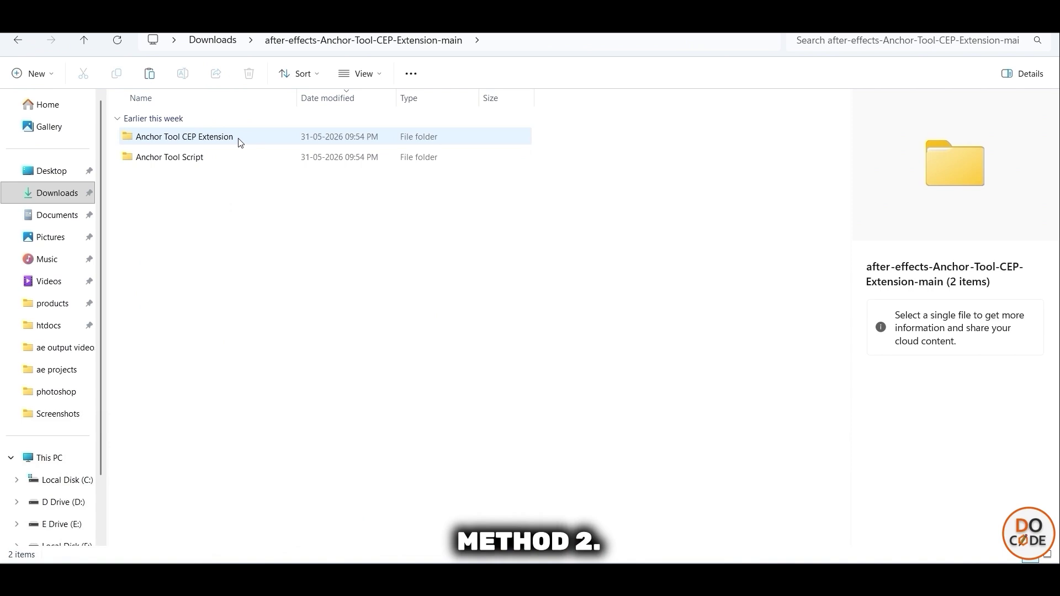
# Step: Switch to File Explorer and open the Anchor Tool CEP Extension folder inside the extracted package
pyautogui.click(239, 142)
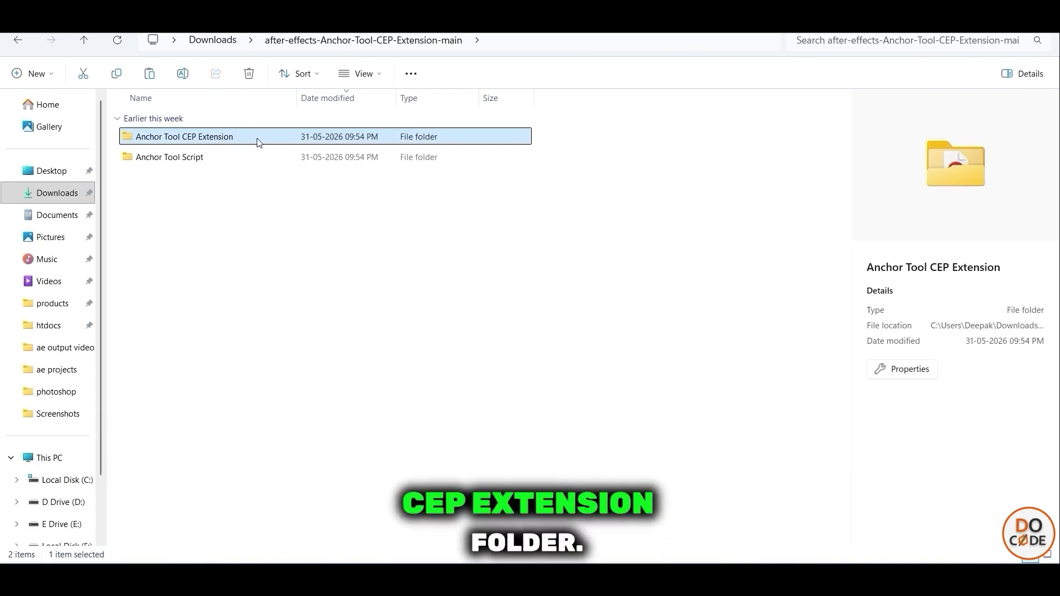
pyautogui.doubleClick(259, 143)
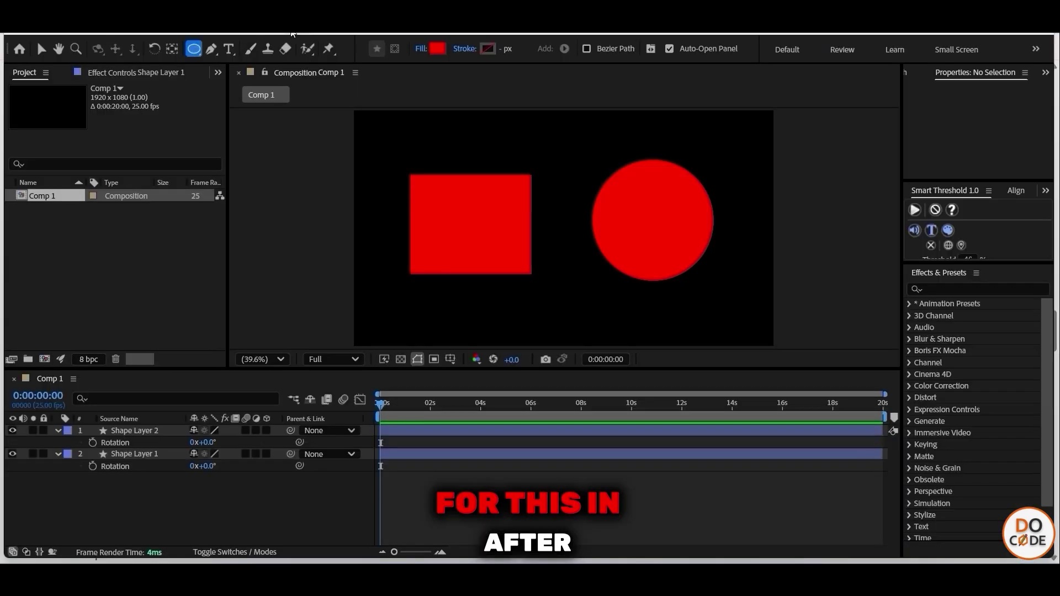
# Step: Check the installed version number in the About After Effects window and close it
pyautogui.click(319, 32)
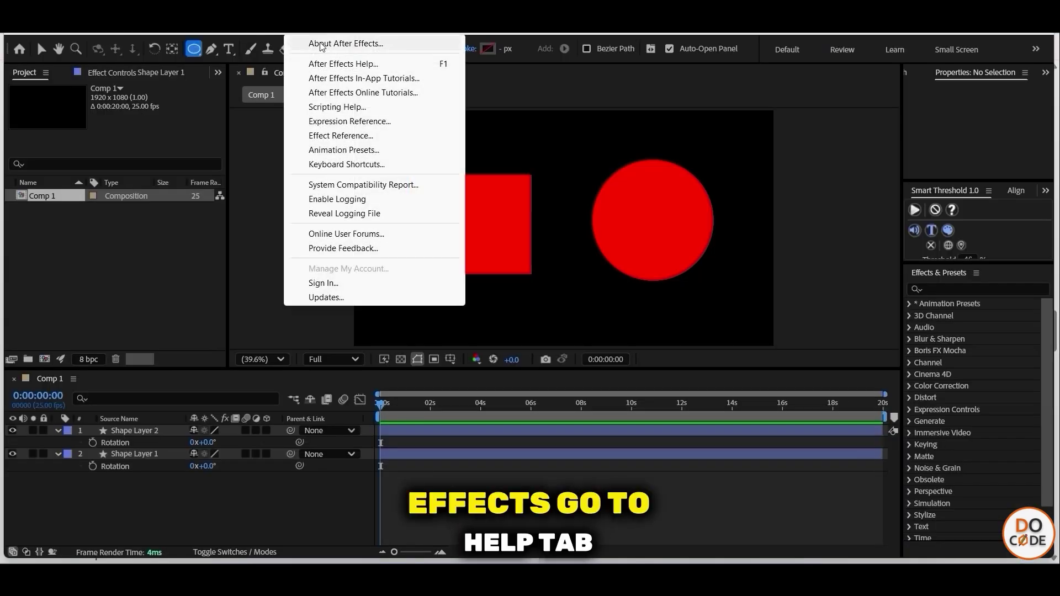
pyautogui.click(320, 45)
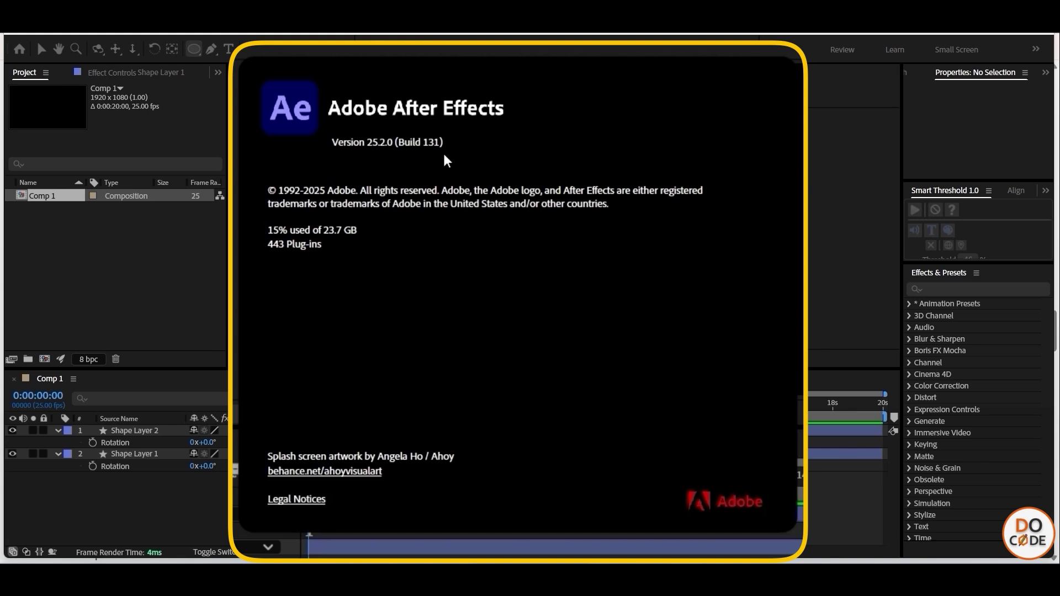
pyautogui.click(679, 379)
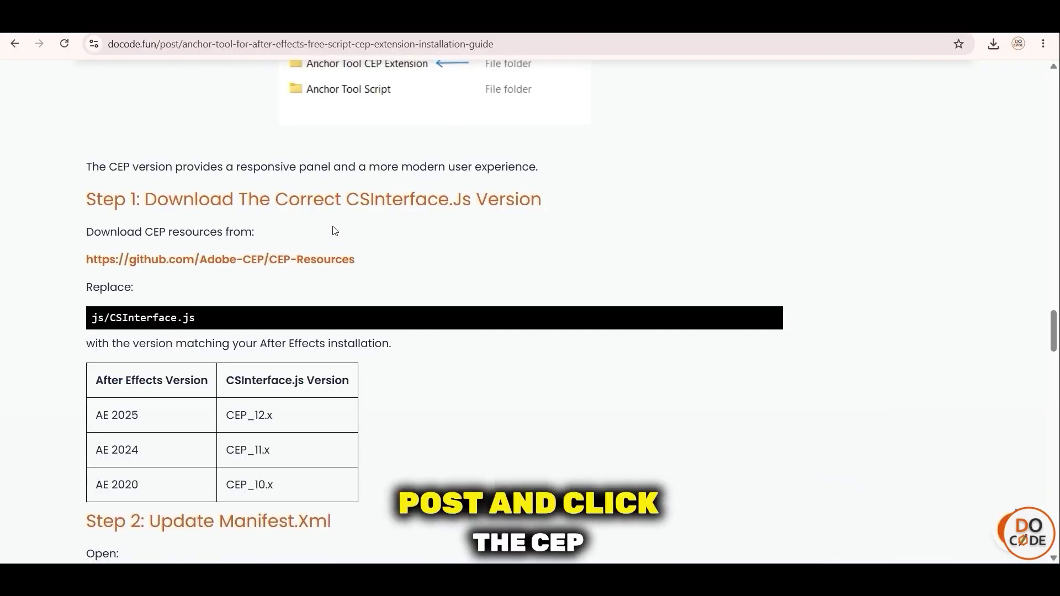
# Step: Open Adobe's CEP-Resources repository from the blog post, look over its CEP version folders and return to the post
pyautogui.click(297, 264)
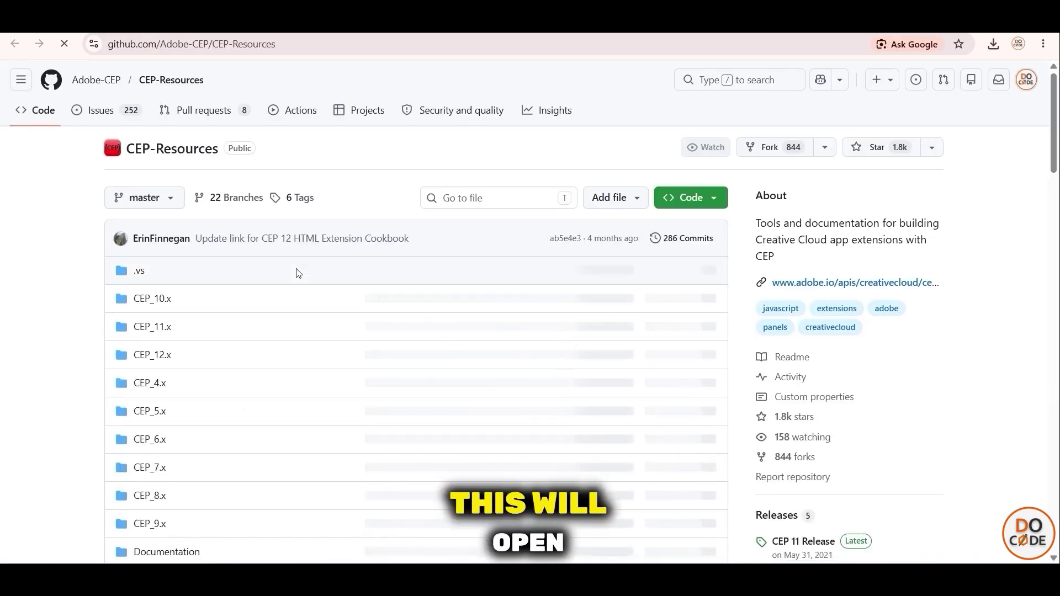
pyautogui.scroll(-2, 176, 216)
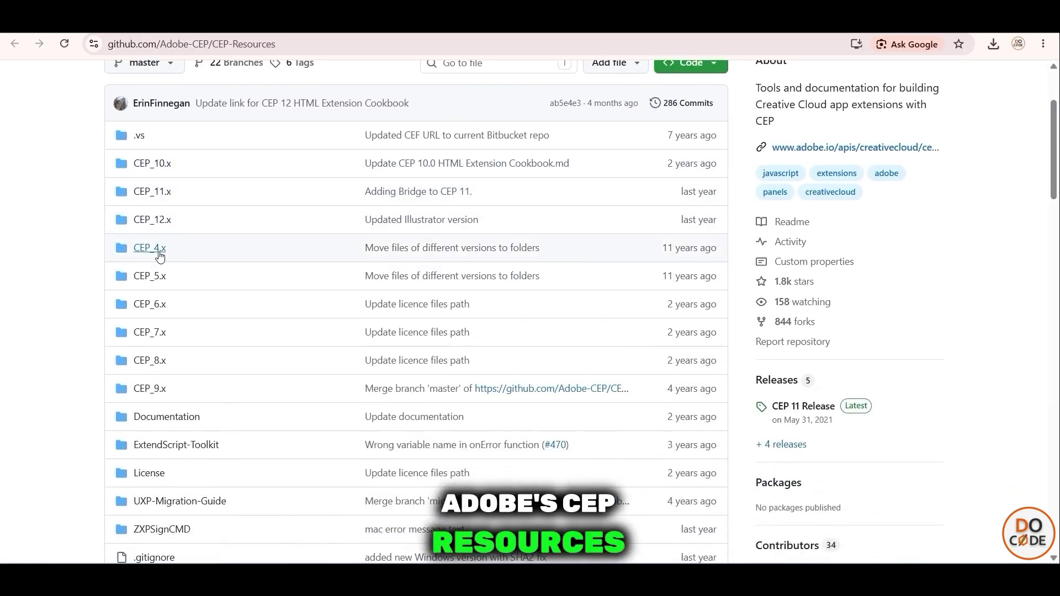
pyautogui.click(122, 33)
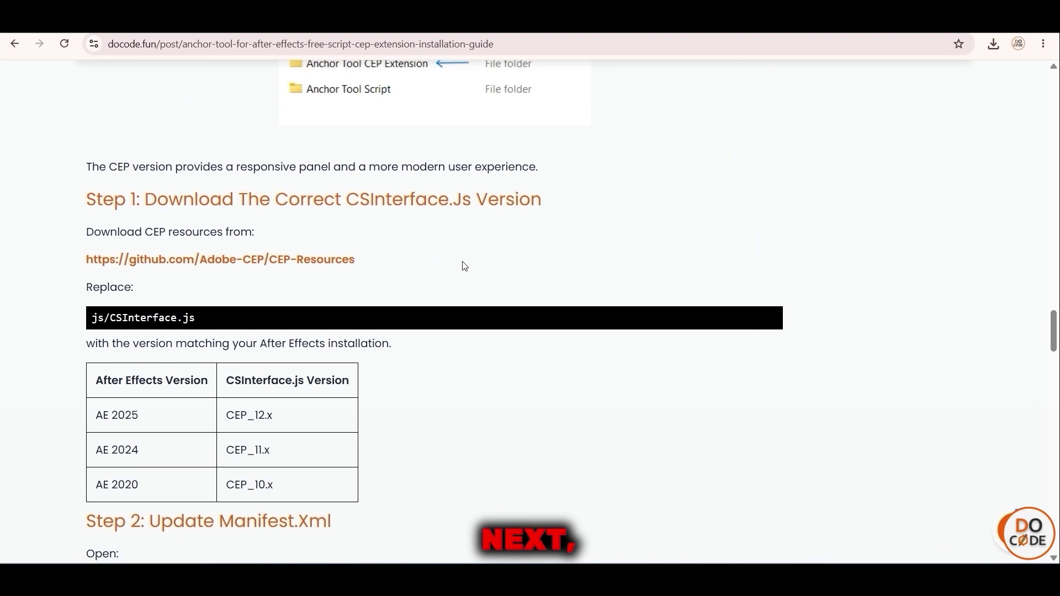
# Step: Open the Anchor Tool CEP Extension folder on GitHub and examine the readme's After Effects and CSInterface.js compatibility table
pyautogui.hotkey('ctrl', 'Tab')
pyautogui.click(217, 275)
pyautogui.scroll(-8, 535, 331)
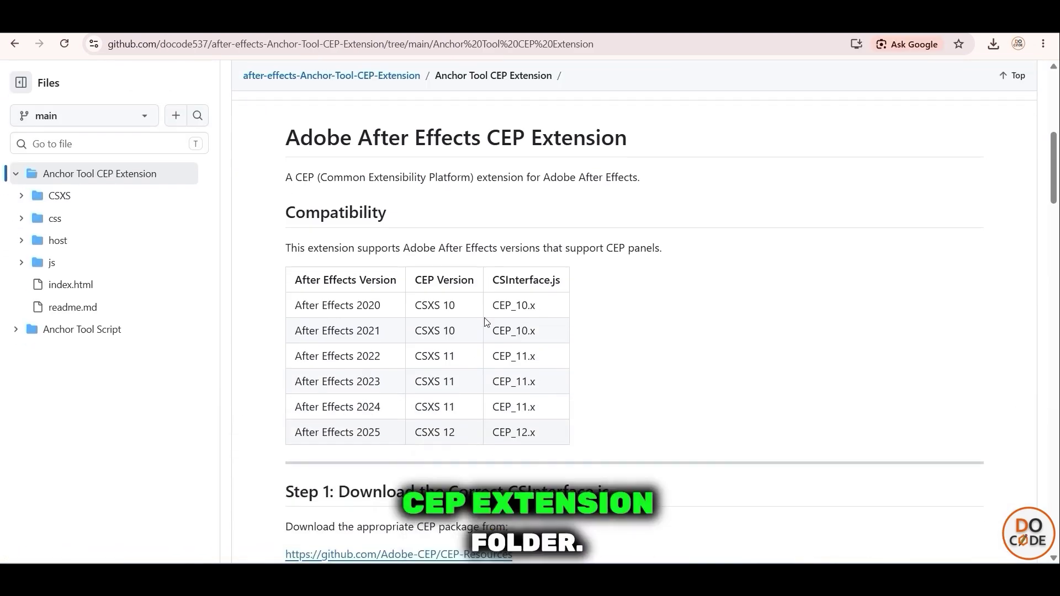
pyautogui.moveTo(281, 176); pyautogui.dragTo(604, 361)
pyautogui.click(604, 361)
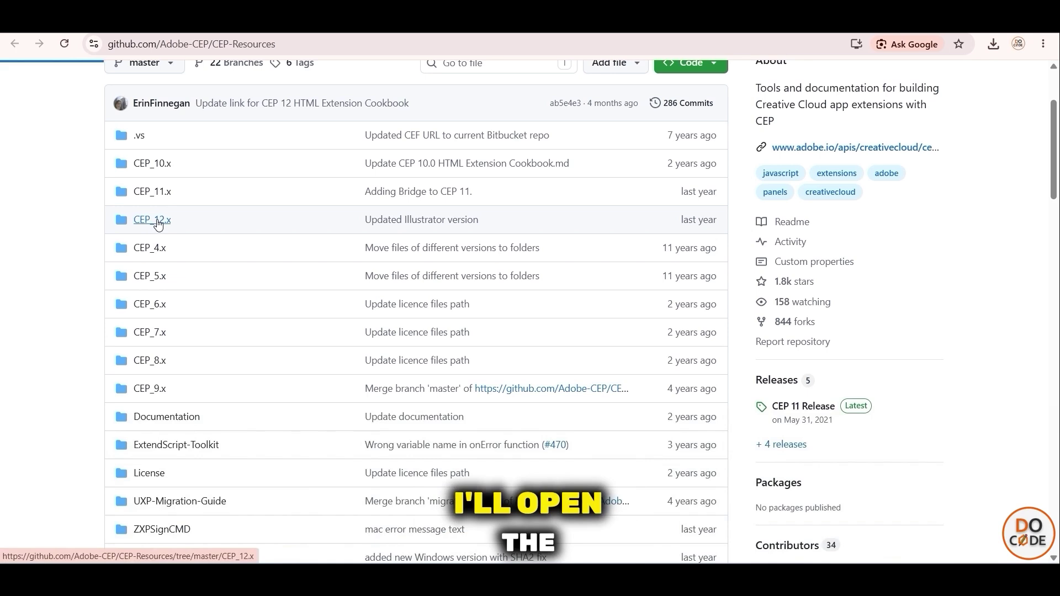
# Step: Open the CEP_12.x folder in the CEP-Resources repository and highlight the CSInterface.js file name
pyautogui.click(159, 224)
pyautogui.moveTo(254, 371); pyautogui.dragTo(336, 375)
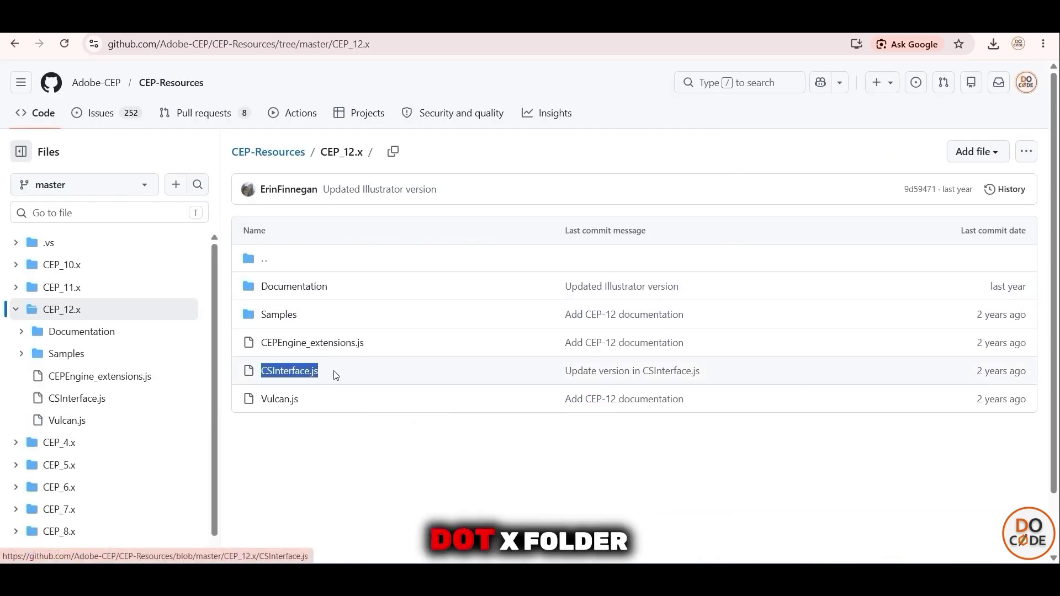
# Step: Download CSInterface.js from the CEP_12.x folder on GitHub and copy the file from the Downloads folder
pyautogui.click(292, 371)
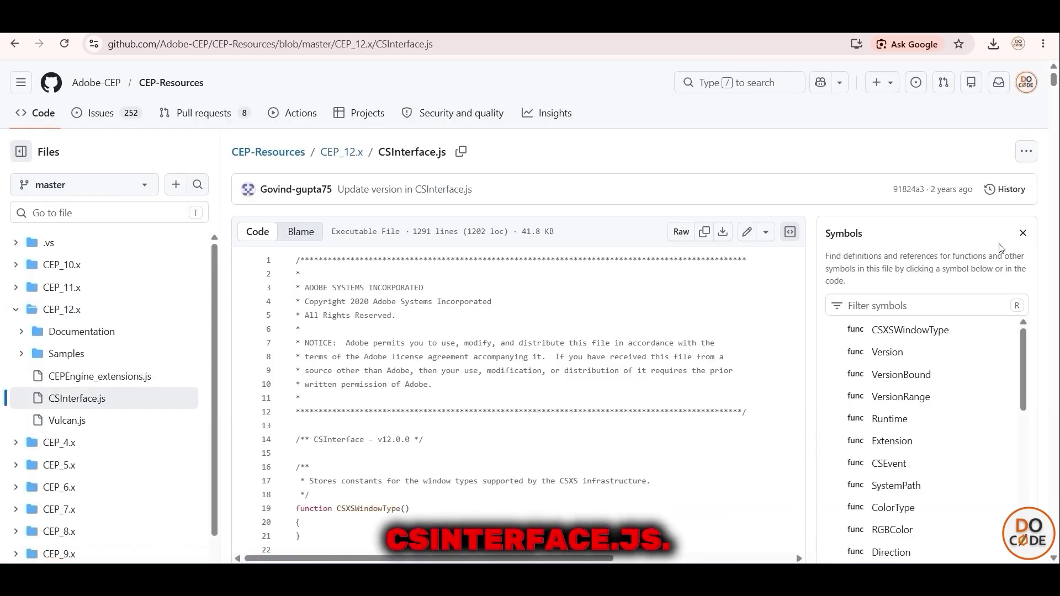
pyautogui.click(723, 234)
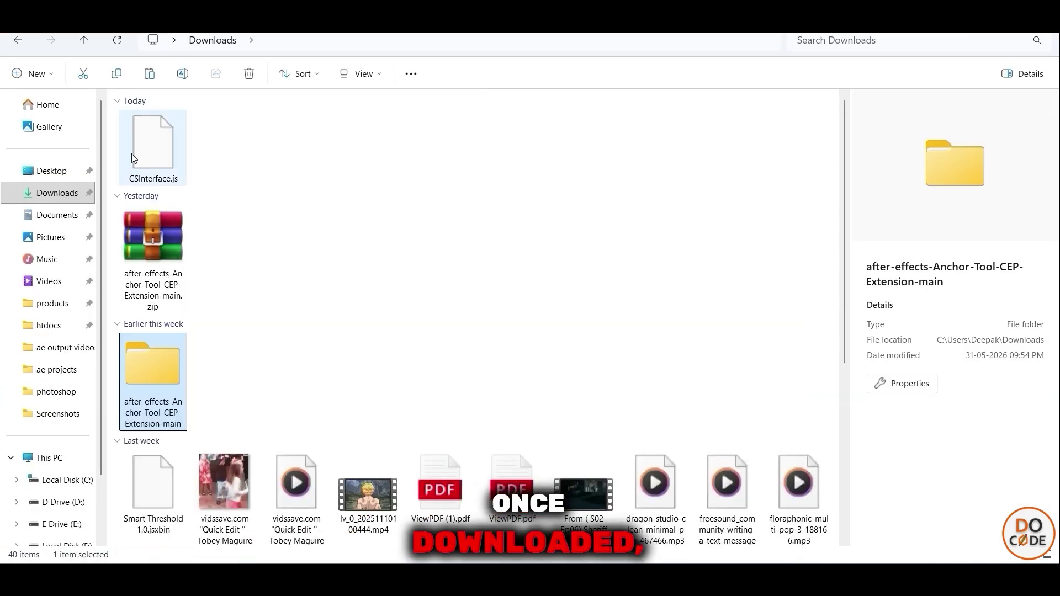
pyautogui.click(156, 157)
pyautogui.rightClick(158, 160)
pyautogui.click(222, 176)
# Step: Paste CSInterface.js into the js folder of Anchor Tool CEP Extension, replacing the existing file
pyautogui.doubleClick(163, 353)
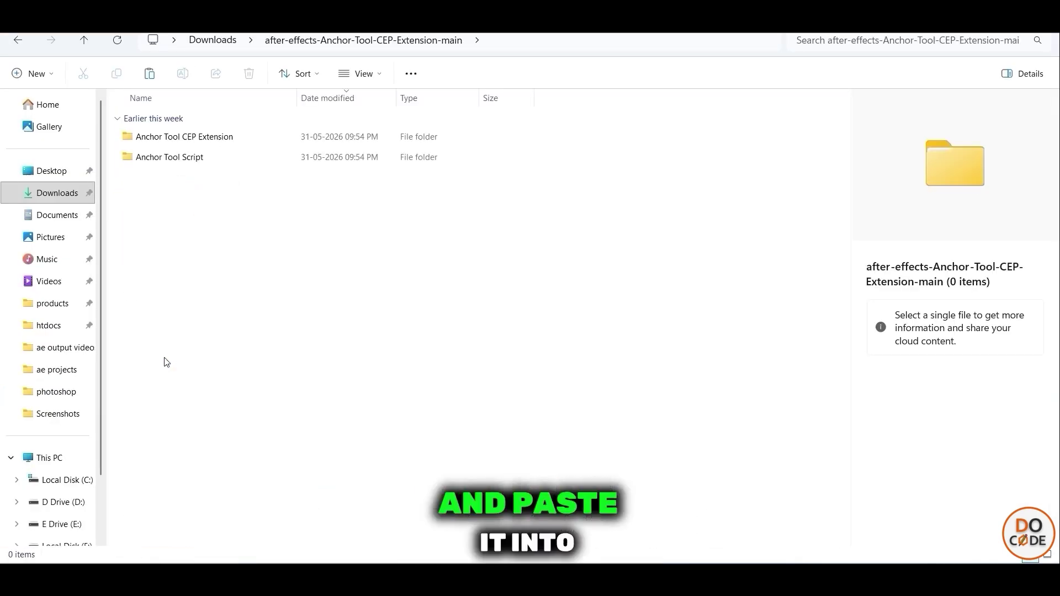
pyautogui.doubleClick(220, 143)
pyautogui.doubleClick(173, 239)
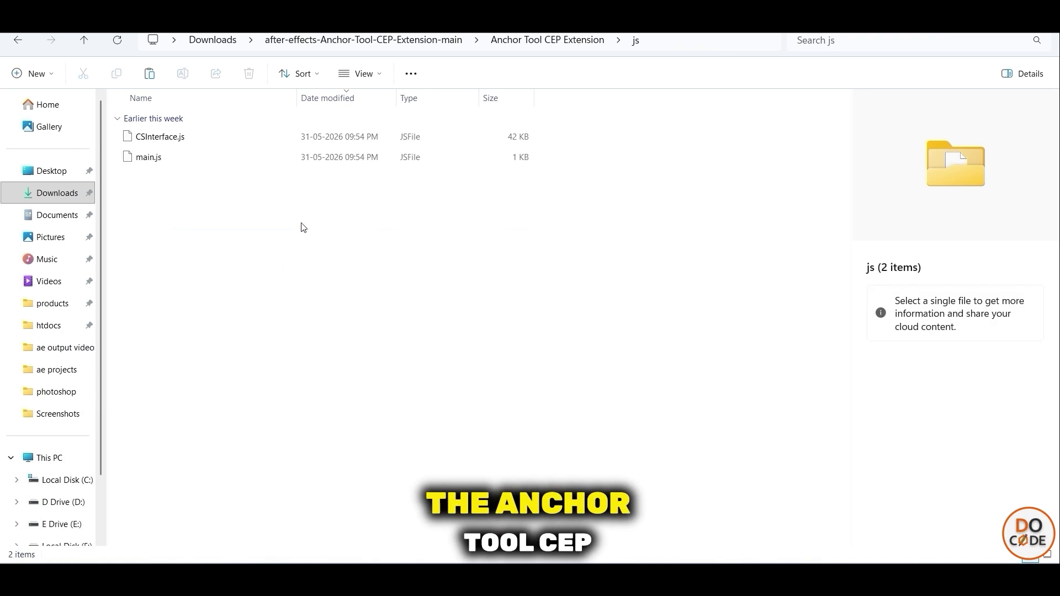
pyautogui.rightClick(311, 209)
pyautogui.click(324, 229)
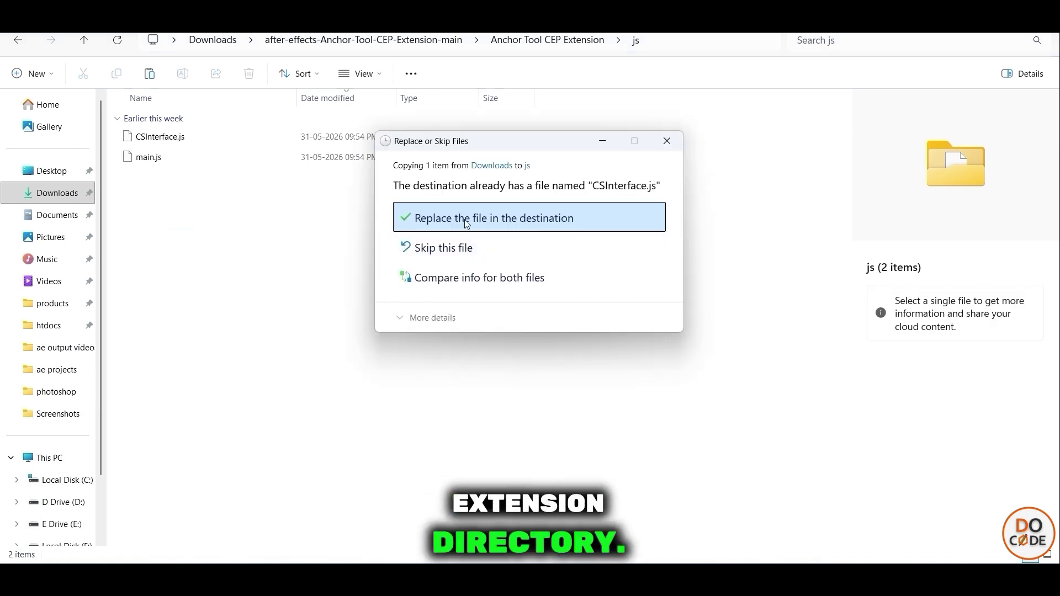
pyautogui.click(443, 221)
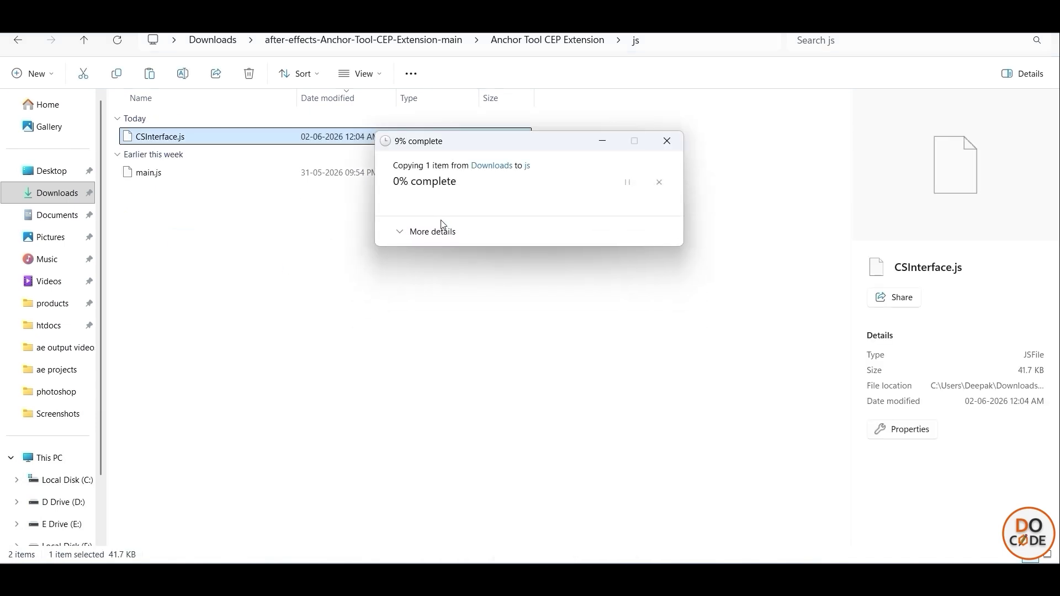
# Step: Open the Anchor Tool CEP Extension's CSXS folder in VS Code and bring up manifest.xml
pyautogui.click(399, 42)
pyautogui.doubleClick(256, 141)
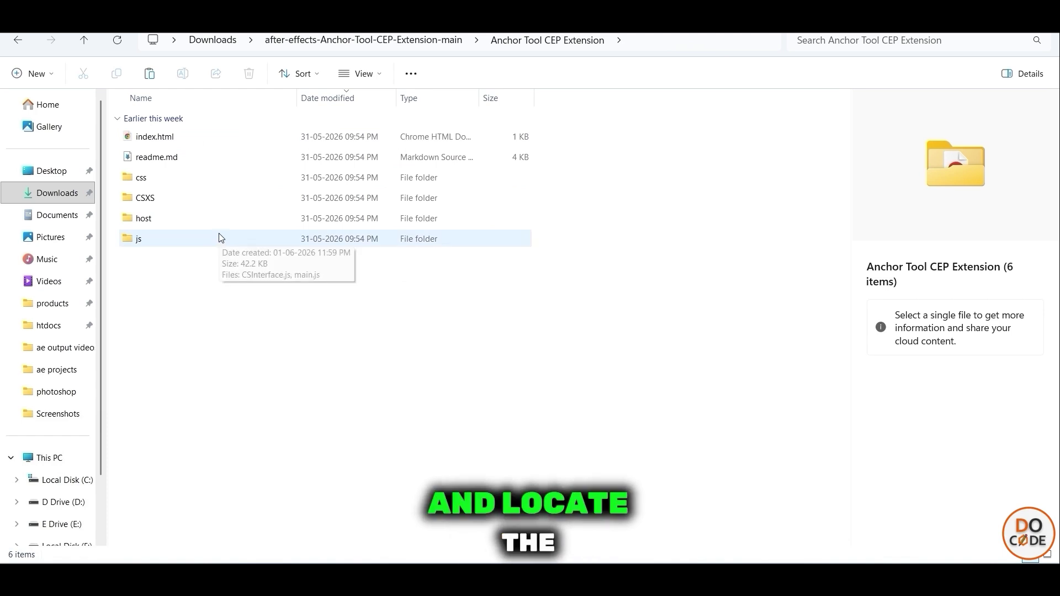
pyautogui.click(228, 206)
pyautogui.doubleClick(228, 206)
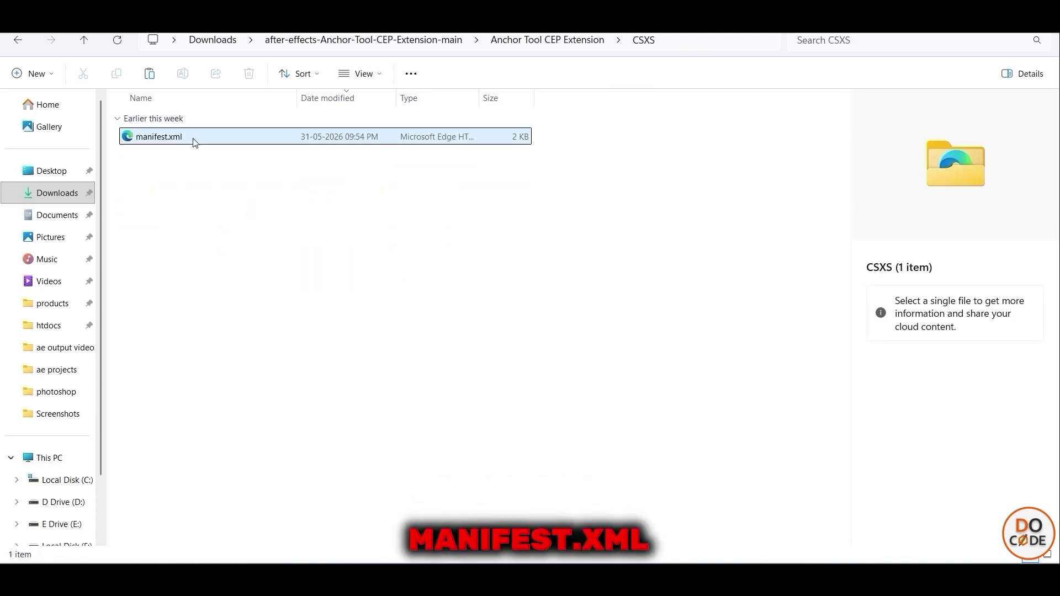
pyautogui.rightClick(264, 161)
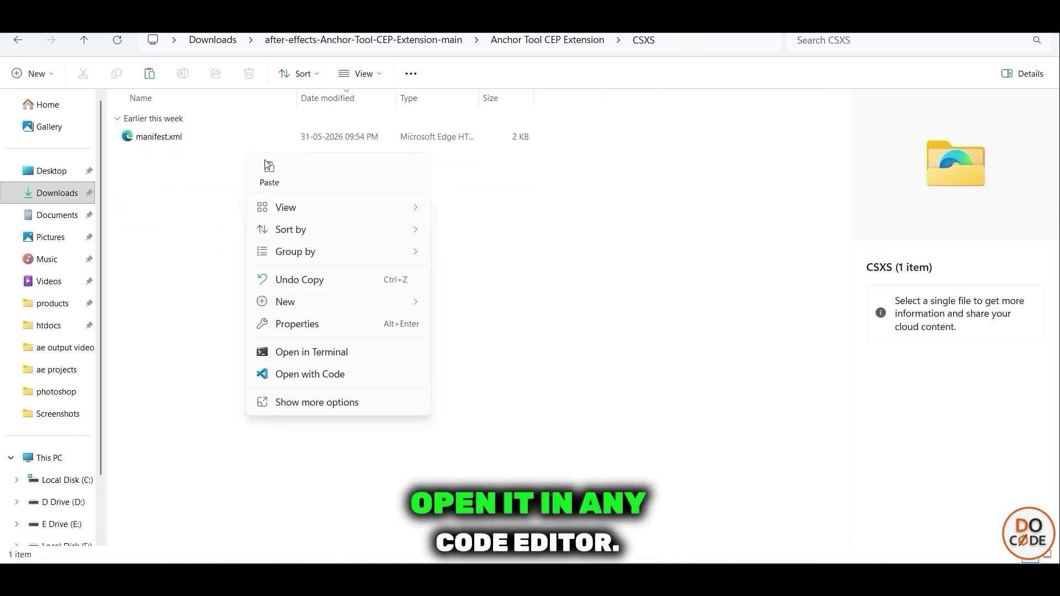
pyautogui.click(324, 381)
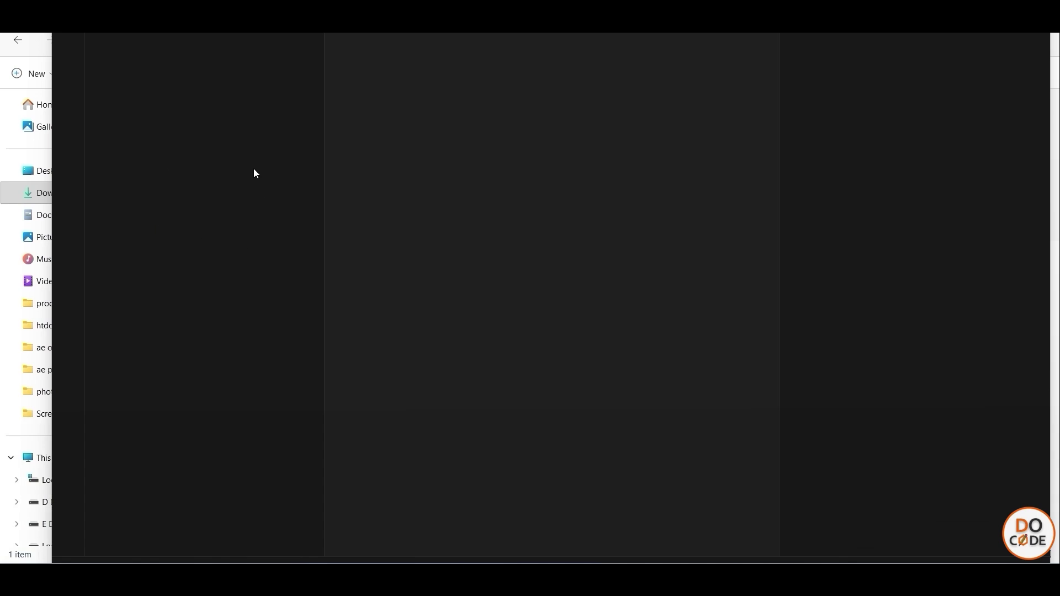
pyautogui.scroll(-1, 764, 193)
pyautogui.scroll(1, 586, 262)
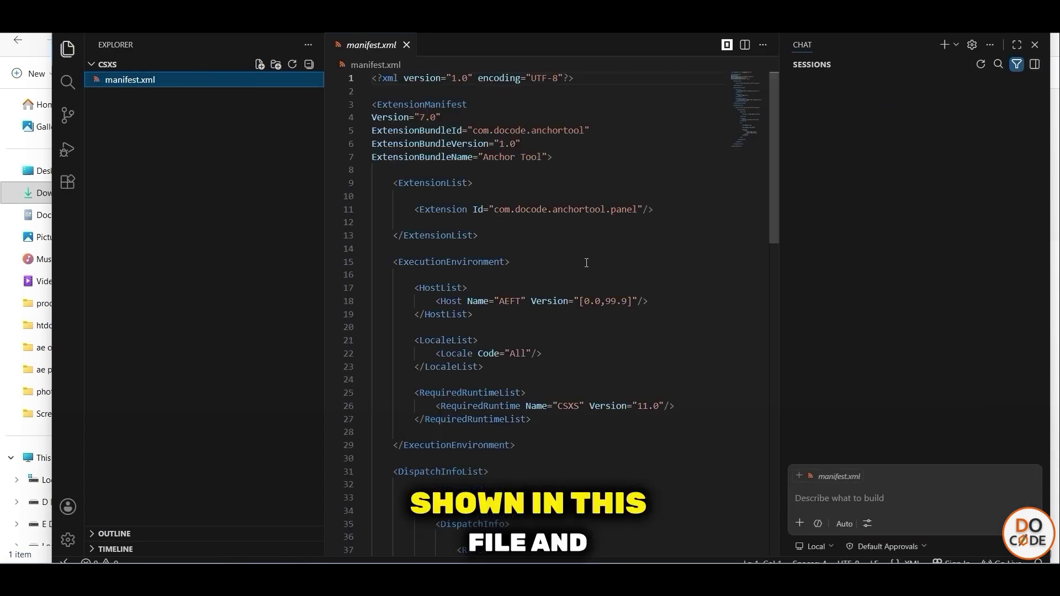
# Step: Find the RequiredRuntime line in manifest.xml and check the CSXS version for After Effects 2025 in the GitHub readme's compatibility table
pyautogui.scroll(-4, 625, 296)
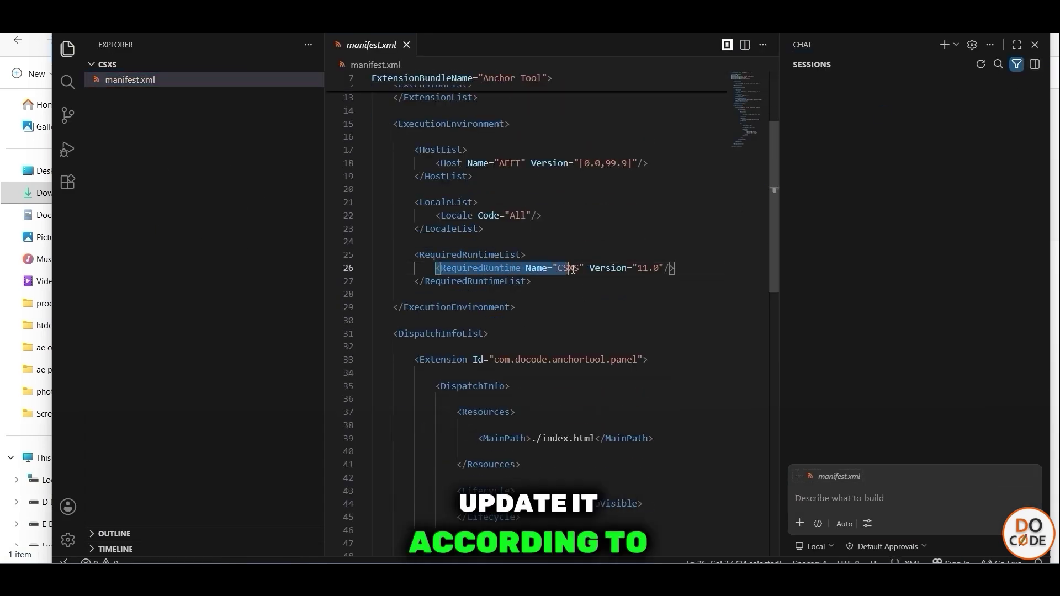
pyautogui.moveTo(573, 269); pyautogui.dragTo(685, 267)
pyautogui.hotkey('alt', 'Tab')
pyautogui.hotkey('alt', 'Tab')
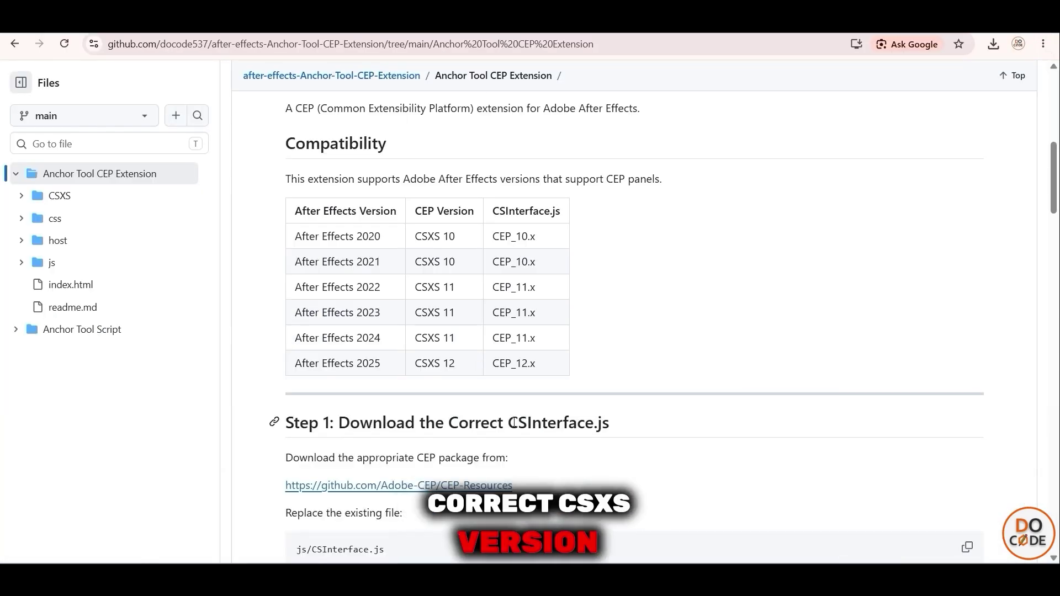
pyautogui.scroll(-1, 273, 421)
pyautogui.moveTo(346, 294); pyautogui.dragTo(381, 294)
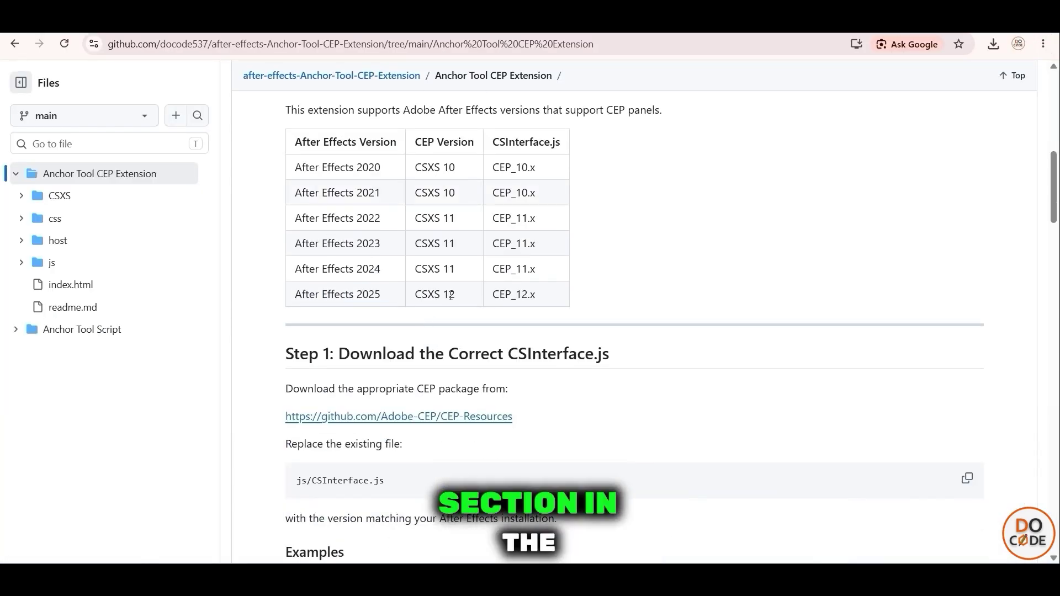
# Step: Set the RequiredRuntime CSXS version to 12.0 in manifest.xml in VS Code, then save and close the file
pyautogui.hotkey('alt', 'Tab')
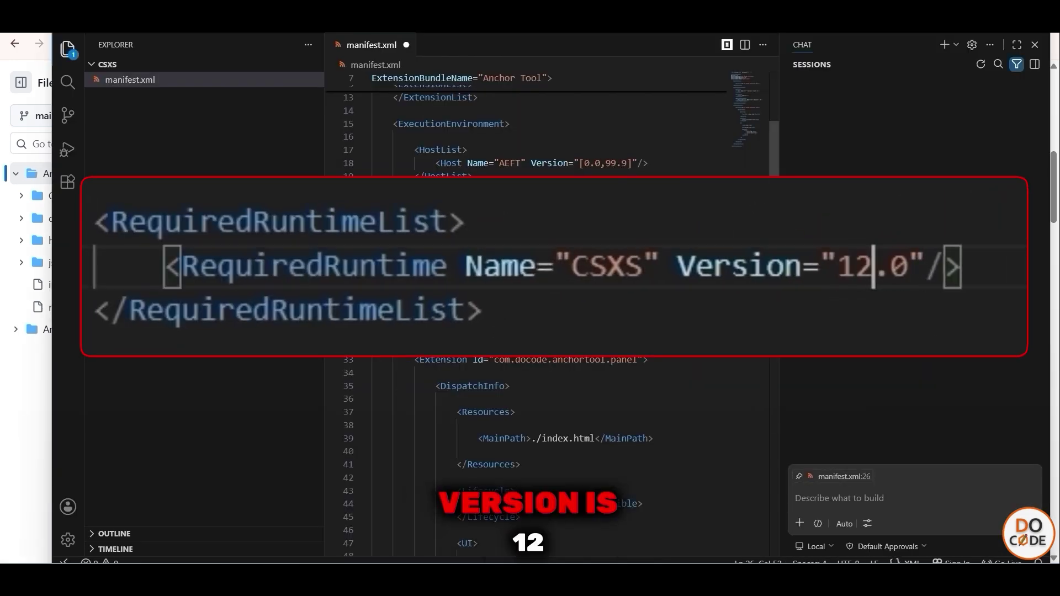
pyautogui.hotkey('ctrl', 's')
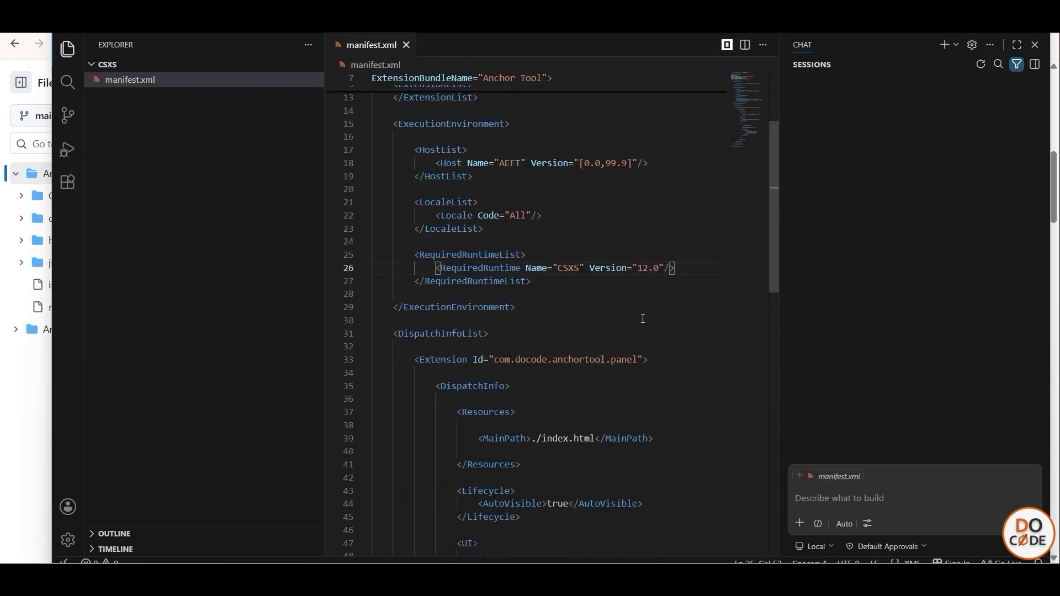
pyautogui.click(407, 46)
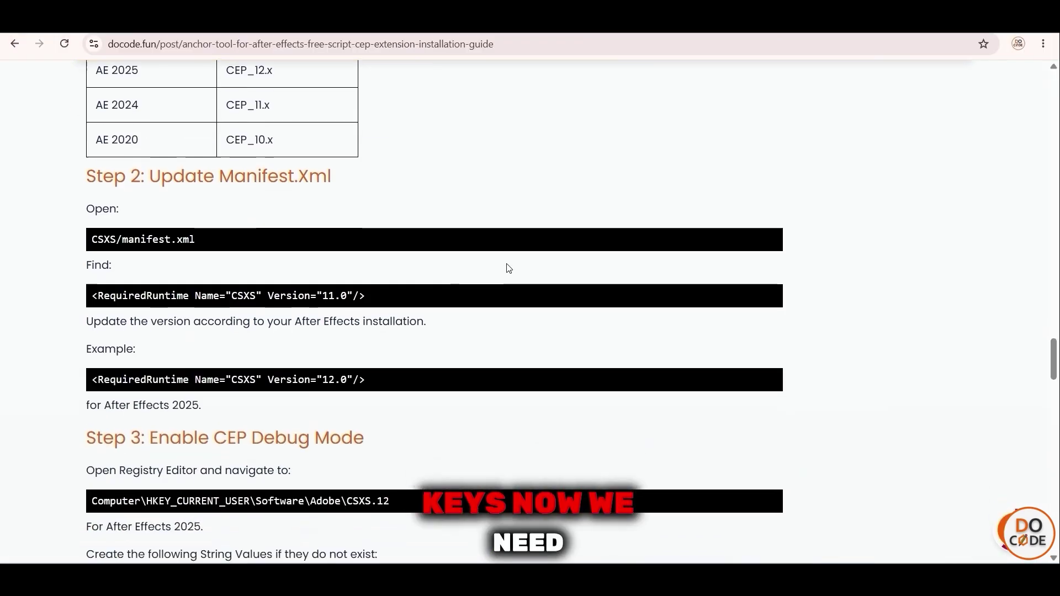
# Step: Read the blog post's Step 3 on enabling CEP debug mode and highlight CSXS.12 in the registry path
pyautogui.scroll(-3, 351, 336)
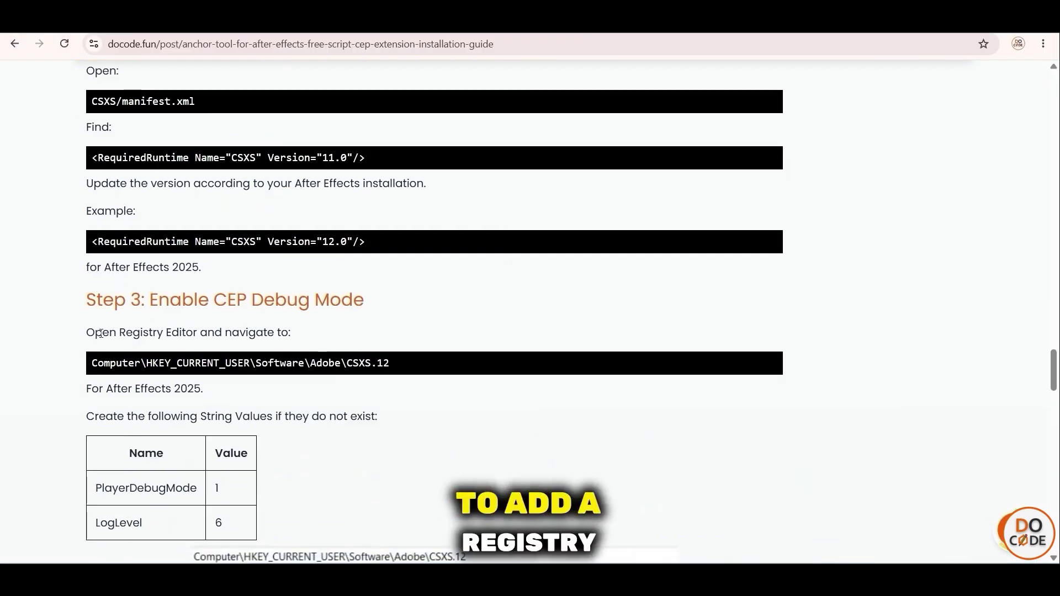
pyautogui.moveTo(87, 300); pyautogui.dragTo(372, 302)
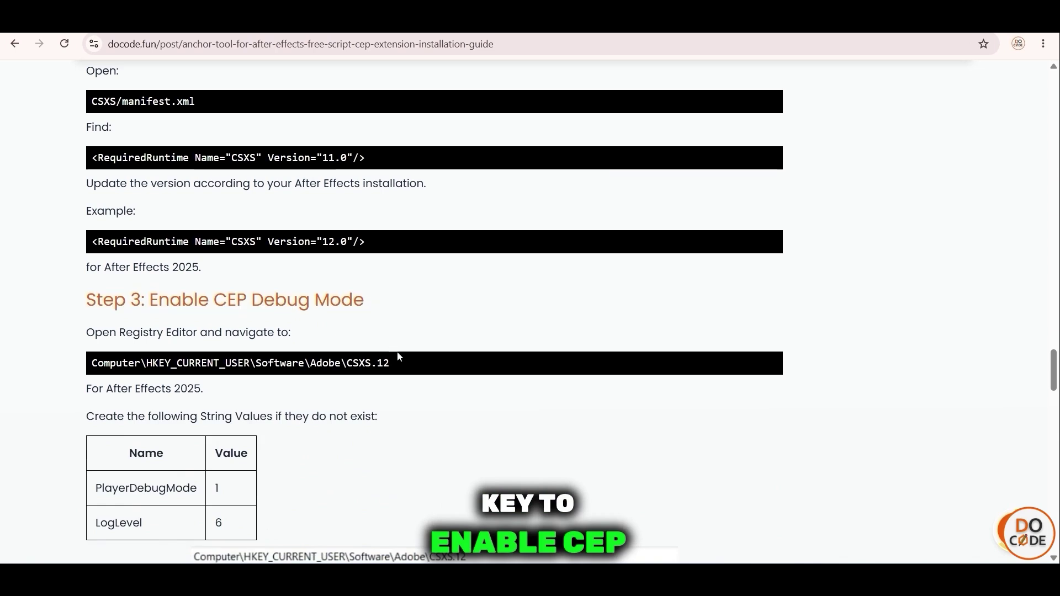
pyautogui.moveTo(400, 358); pyautogui.dragTo(352, 362)
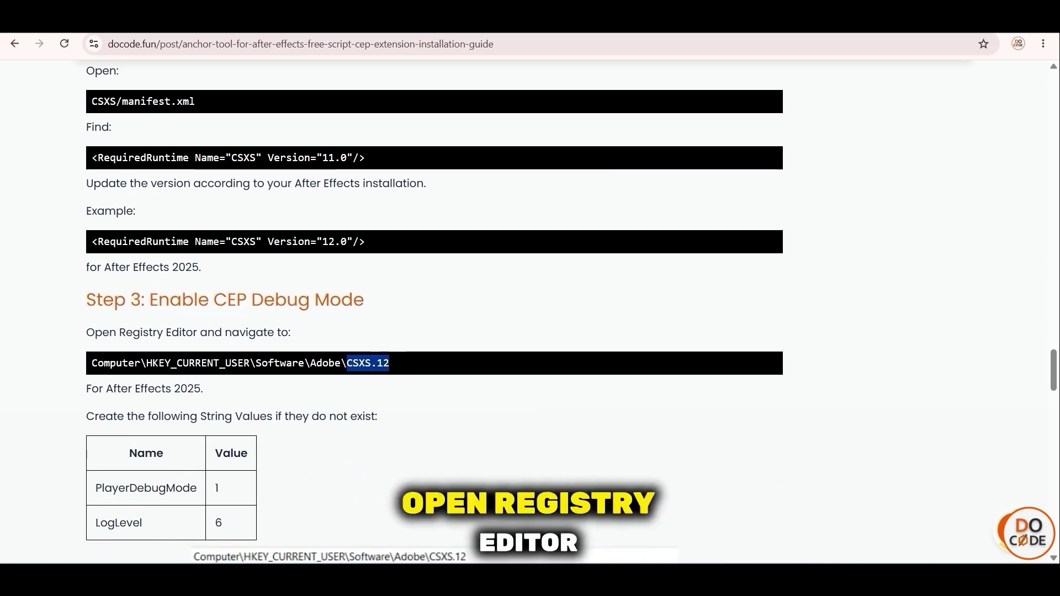
# Step: Open Registry Editor and expand HKEY_CURRENT_USER\Software\Adobe
pyautogui.press('super')
pyautogui.write('reg')
pyautogui.click(480, 158)
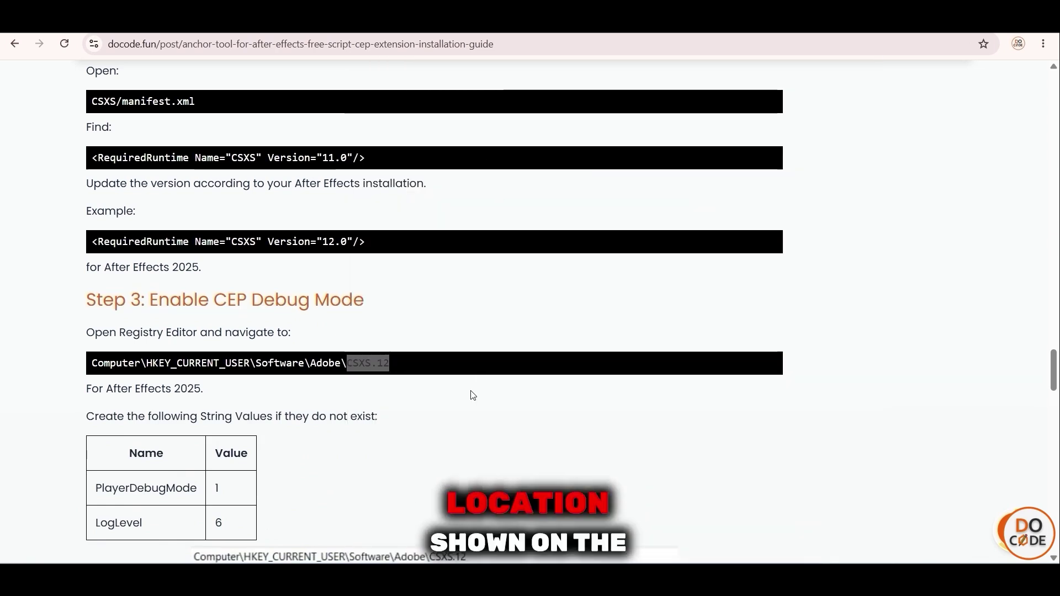
pyautogui.click(49, 201)
pyautogui.click(60, 323)
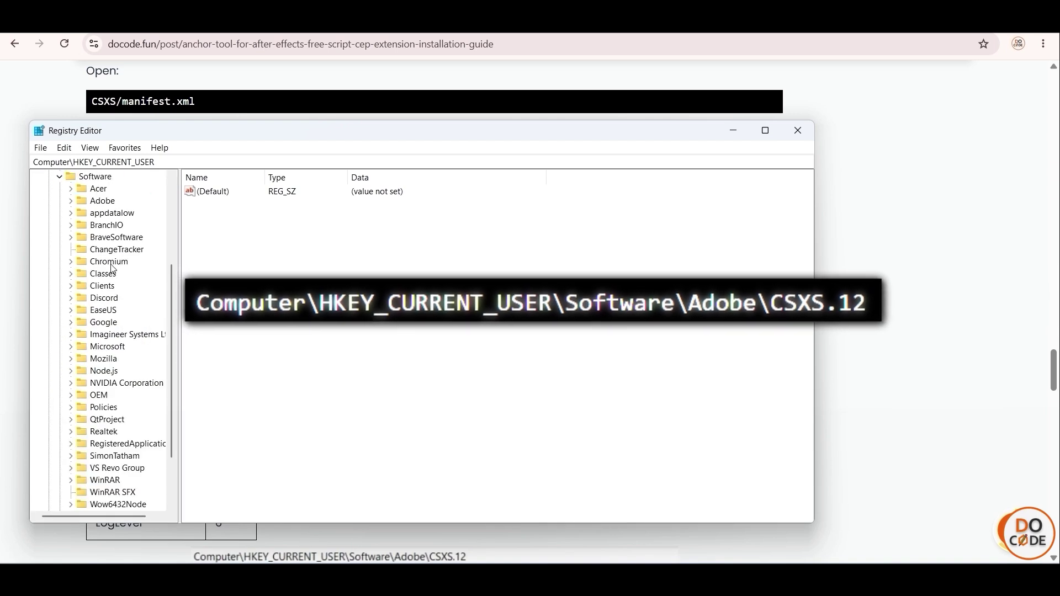
pyautogui.click(70, 201)
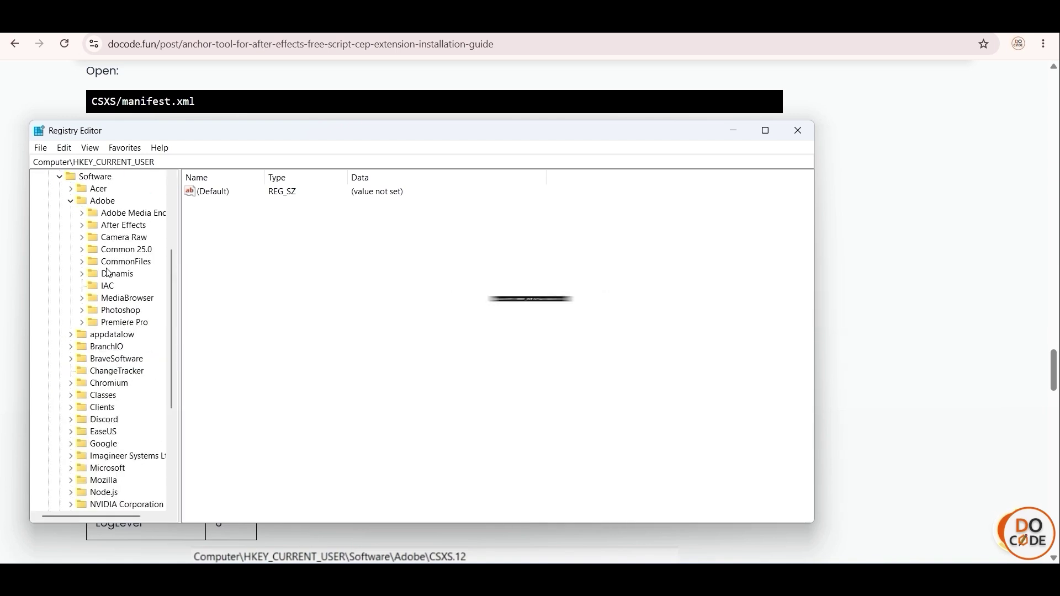
# Step: Create a new registry key named CSXS.12 under the Adobe key
pyautogui.rightClick(105, 204)
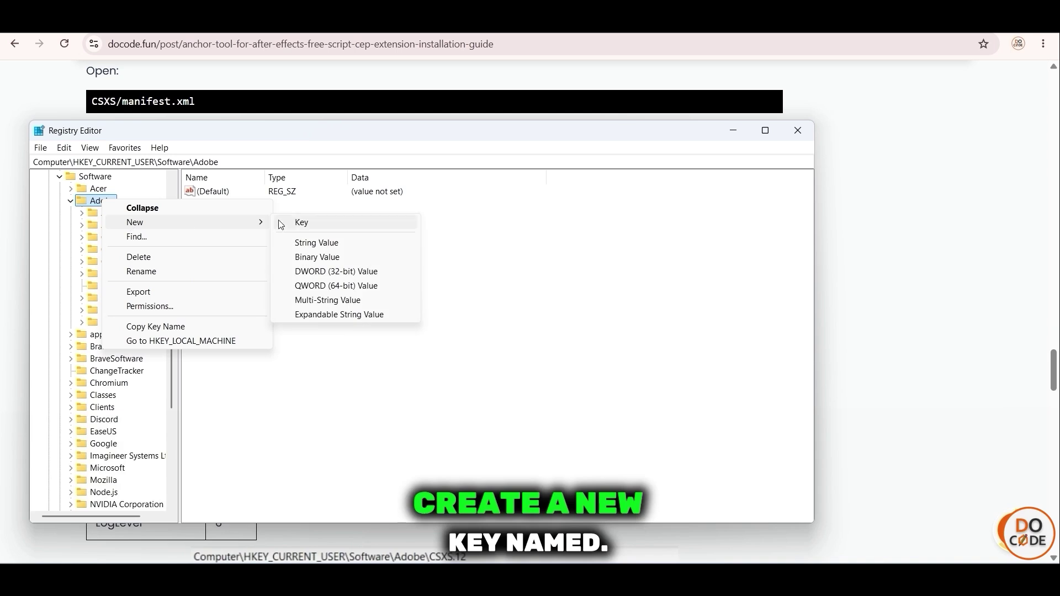
pyautogui.click(301, 223)
pyautogui.write('CSXS.12')
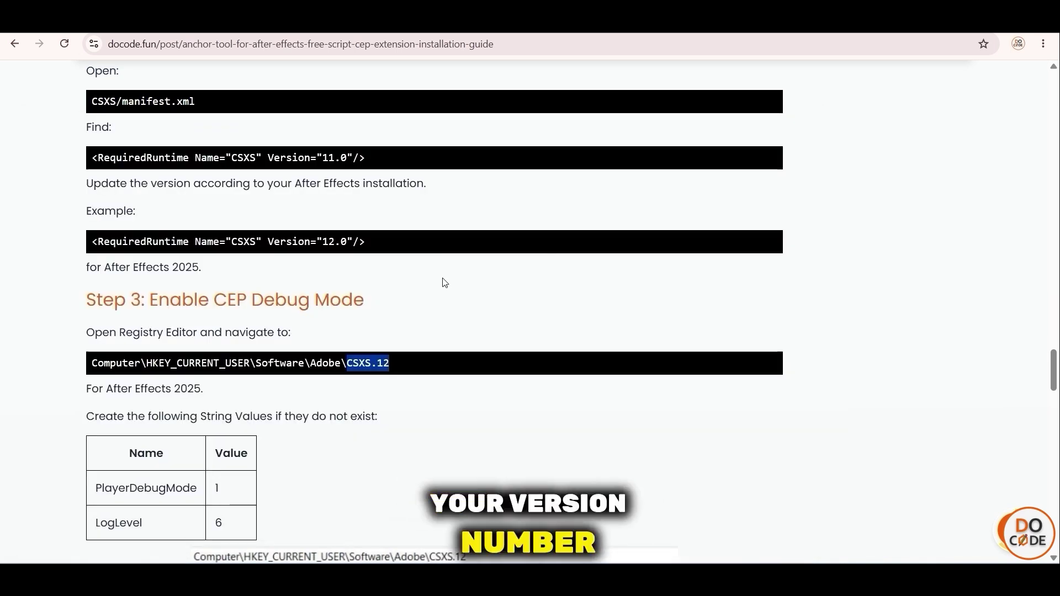
# Step: Add a string value to the CSXS.12 key using the blog post's name PlayerDebugMode and set its data to 1
pyautogui.scroll(-3, 442, 282)
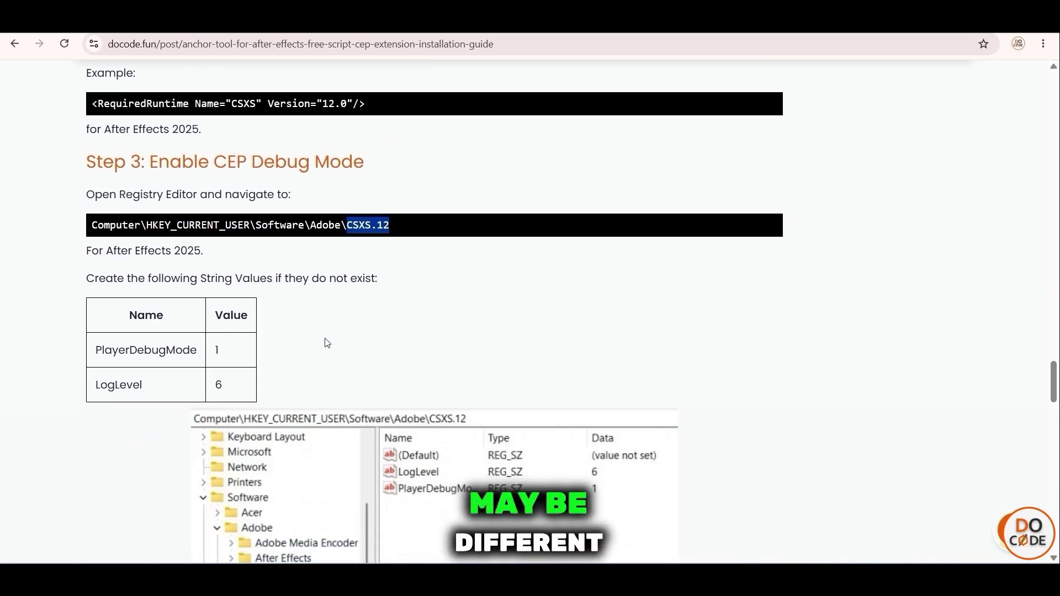
pyautogui.doubleClick(193, 347)
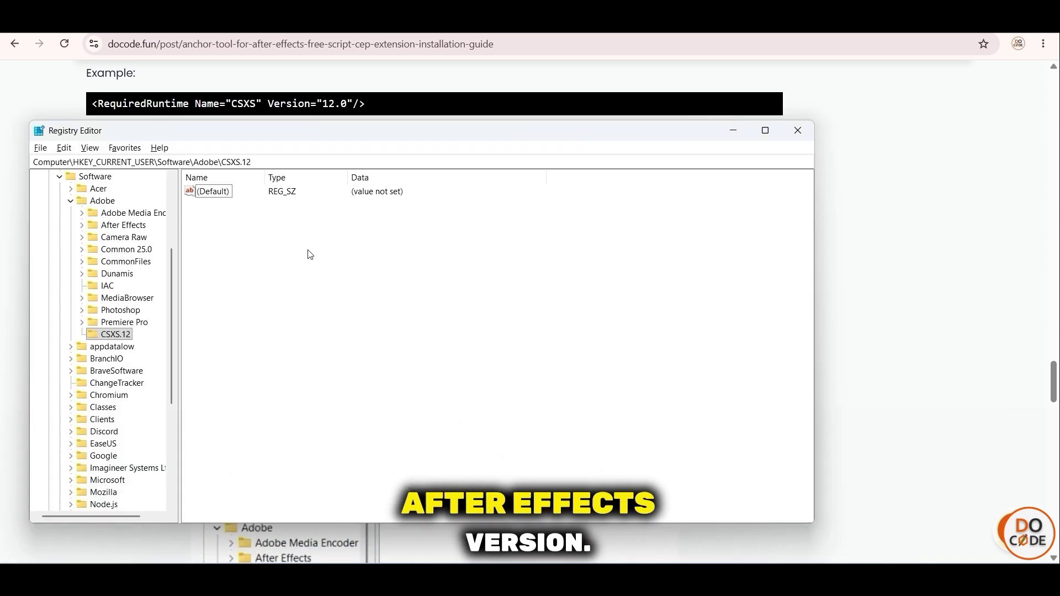
pyautogui.rightClick(256, 242)
pyautogui.moveTo(282, 253)
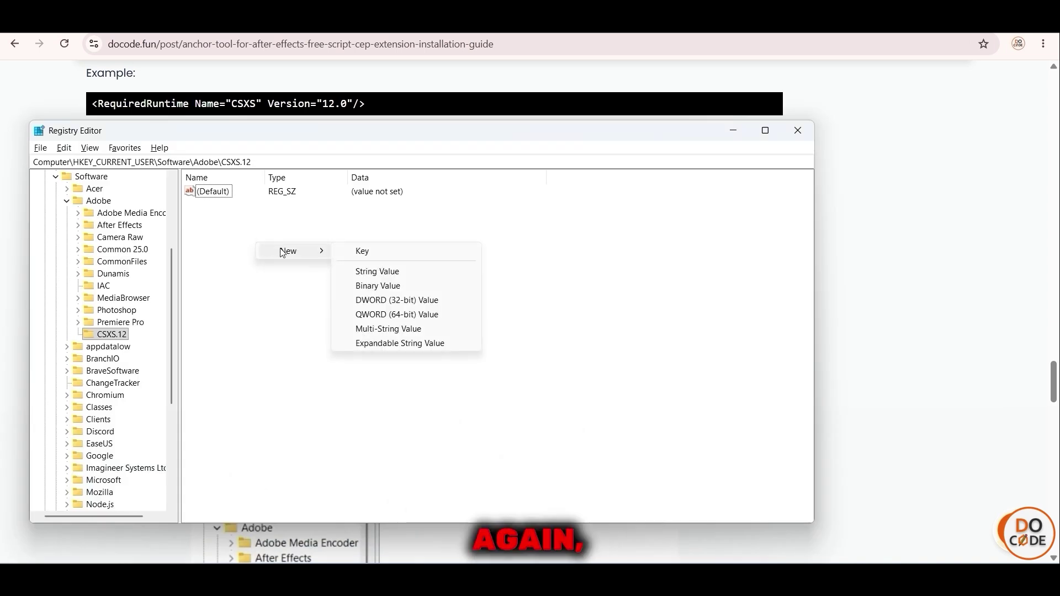
pyautogui.click(372, 272)
pyautogui.hotkey('ctrl', 'v')
pyautogui.press('Return')
pyautogui.doubleClick(245, 203)
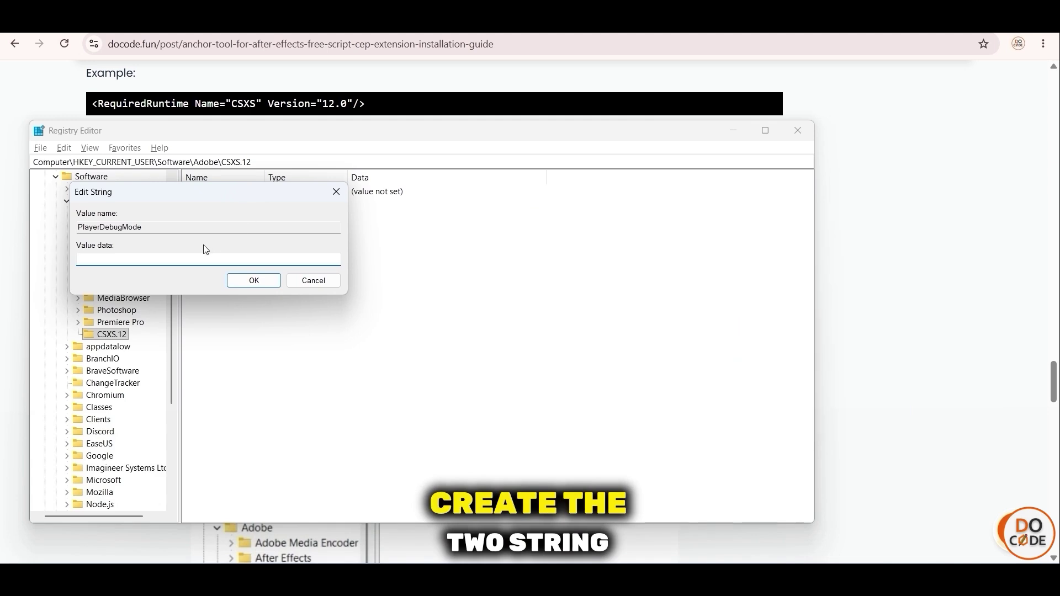
pyautogui.write('1')
pyautogui.click(269, 283)
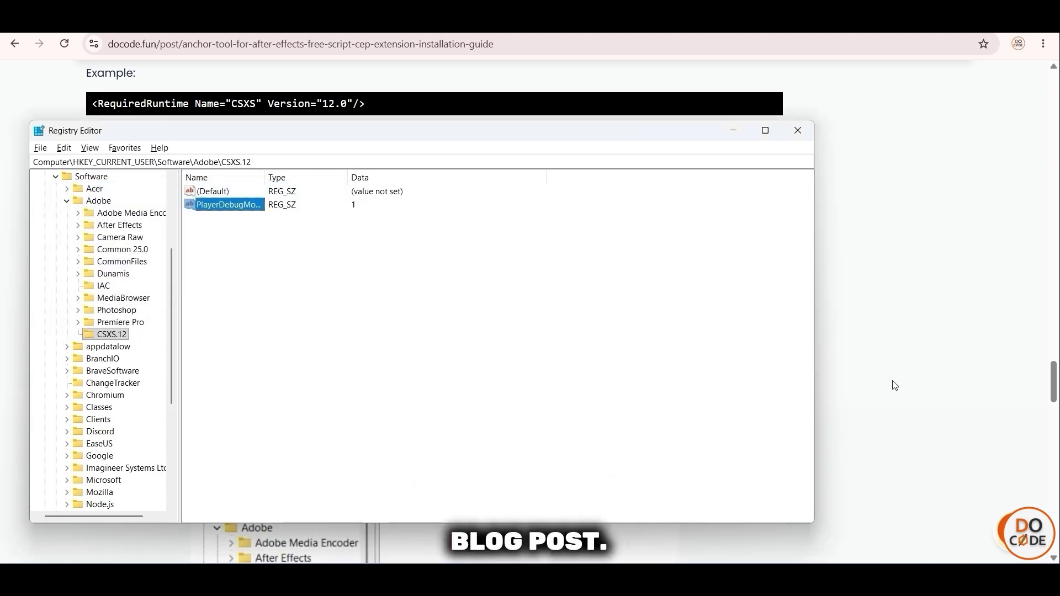
# Step: Add a second string value to the CSXS.12 key using the blog post's name LogLevel and set its data to 6
pyautogui.hotkey('alt', 'Tab')
pyautogui.doubleClick(143, 388)
pyautogui.hotkey('alt', 'Tab')
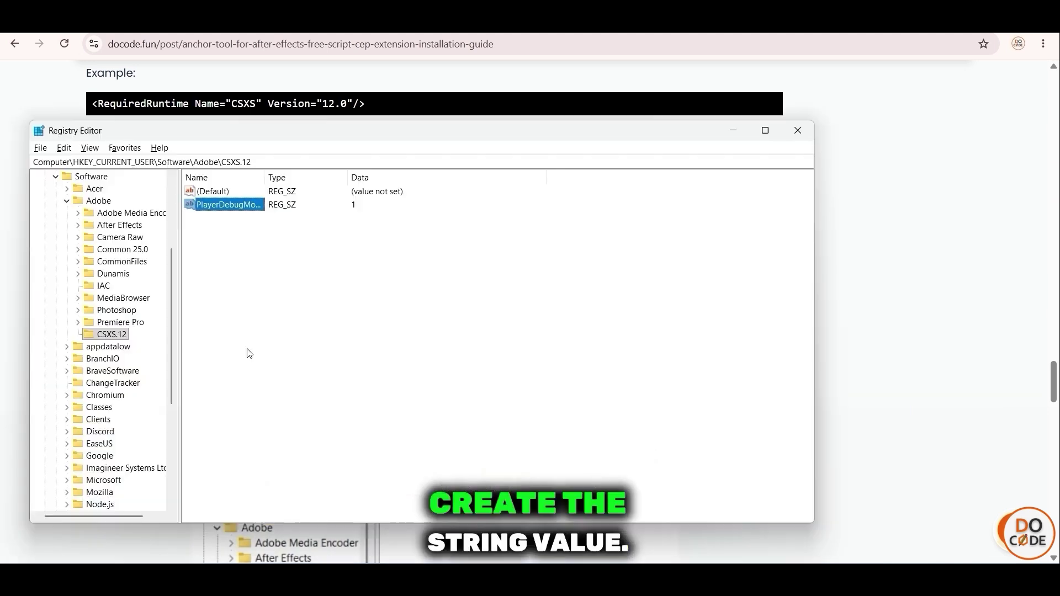
pyautogui.moveTo(308, 252)
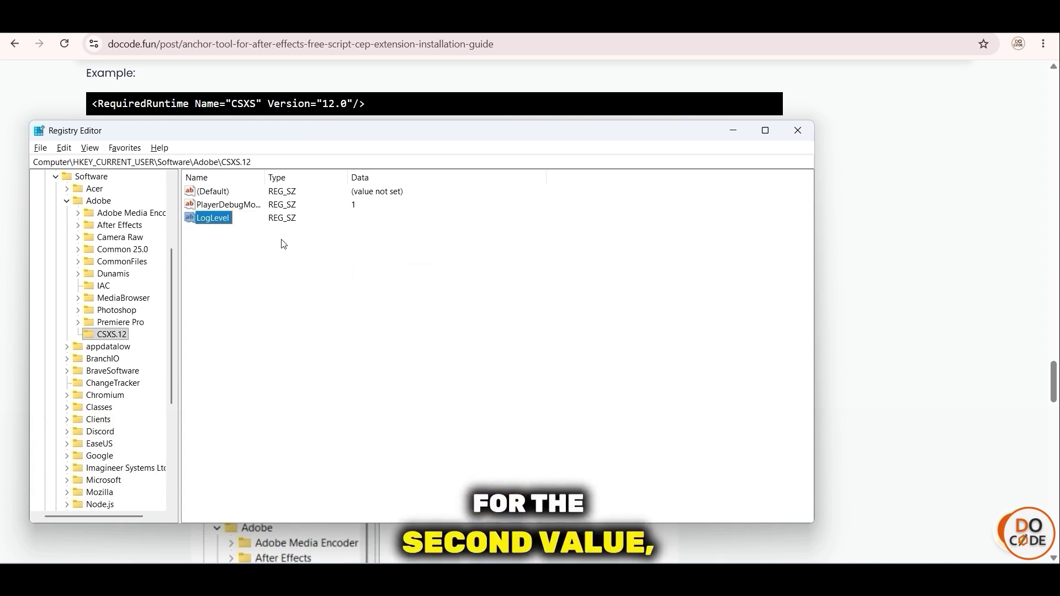
pyautogui.press('Return')
pyautogui.press('Return')
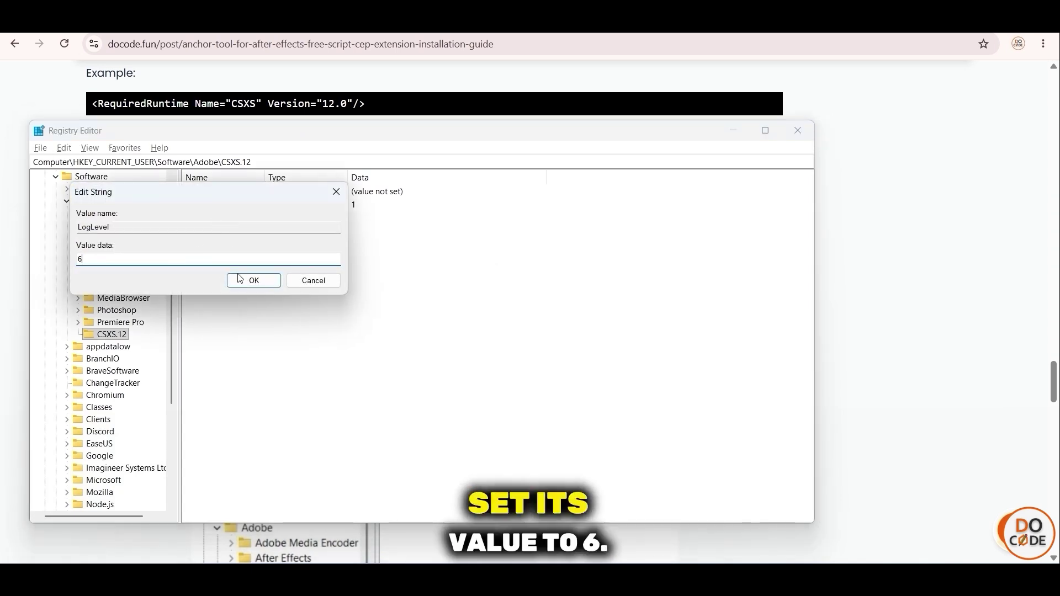
pyautogui.click(241, 280)
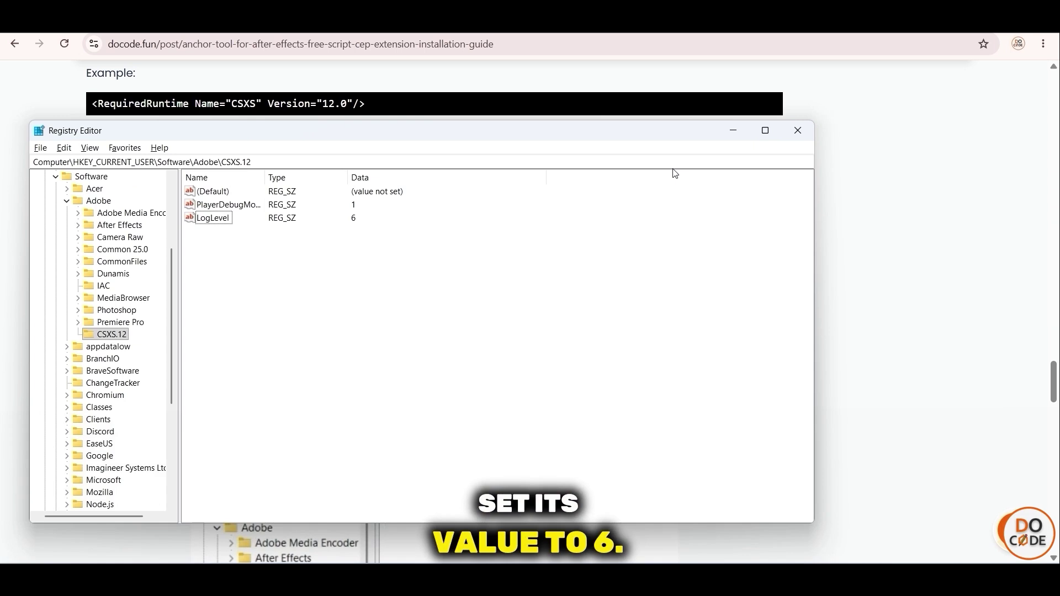
# Step: Close Registry Editor and go to the blog post's Step 4 on installing the extension
pyautogui.click(796, 130)
pyautogui.scroll(-5, 466, 350)
pyautogui.scroll(-3, 153, 272)
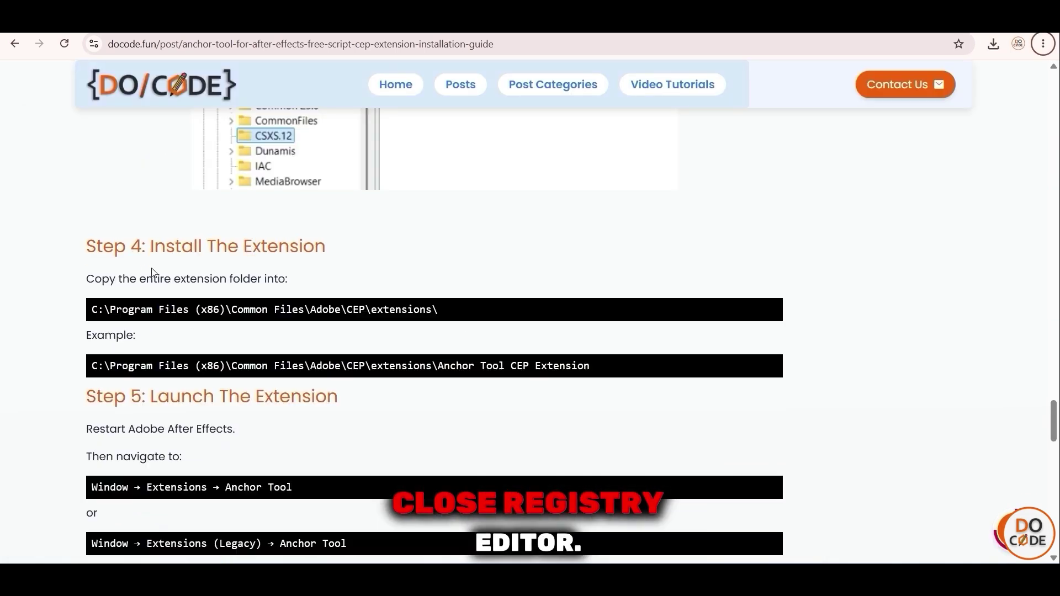
# Step: Review the blog post's Step 4 heading, then switch to File Explorer and copy the Anchor Tool CEP Extension folder
pyautogui.moveTo(348, 252); pyautogui.dragTo(66, 254)
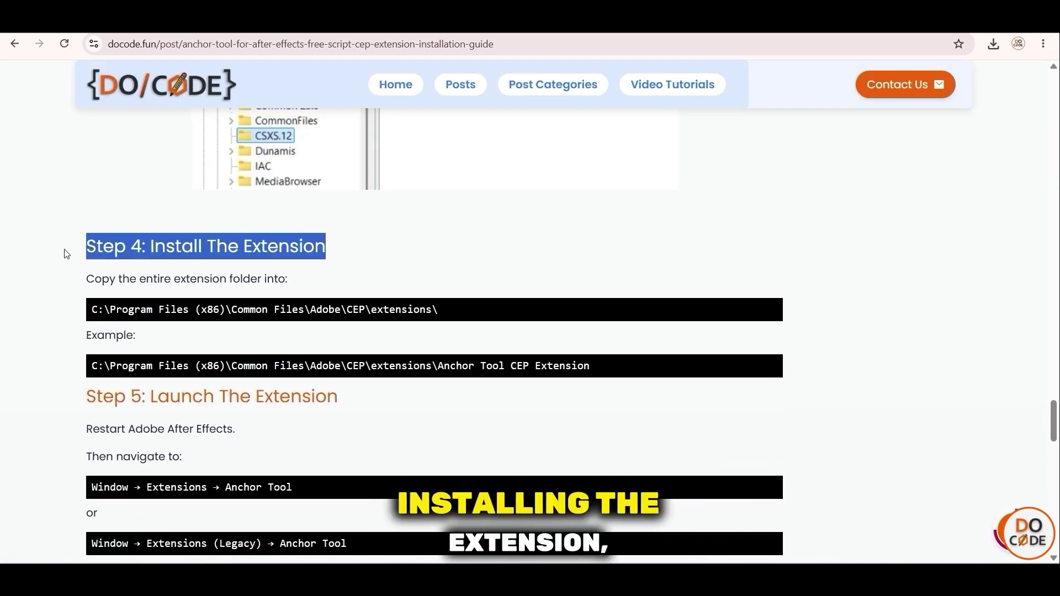
pyautogui.click(483, 264)
pyautogui.click(561, 516)
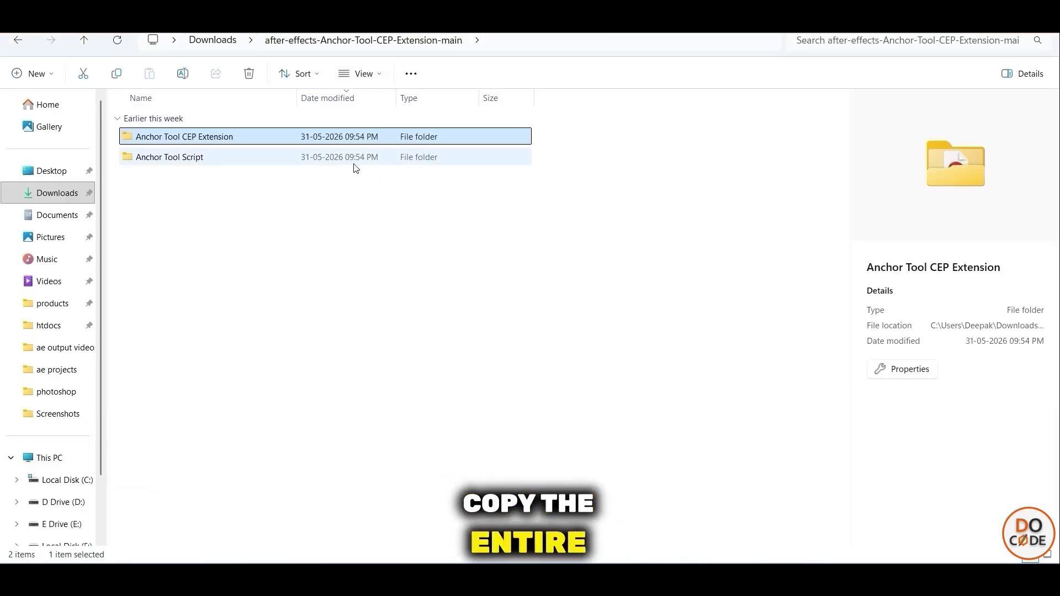
pyautogui.moveTo(566, 131); pyautogui.dragTo(507, 137)
pyautogui.click(533, 162)
# Step: Go to the folder C:\Program Files (x86)\Common Files\Adobe\CEP\extensions
pyautogui.scroll(-2, 38, 387)
pyautogui.click(60, 387)
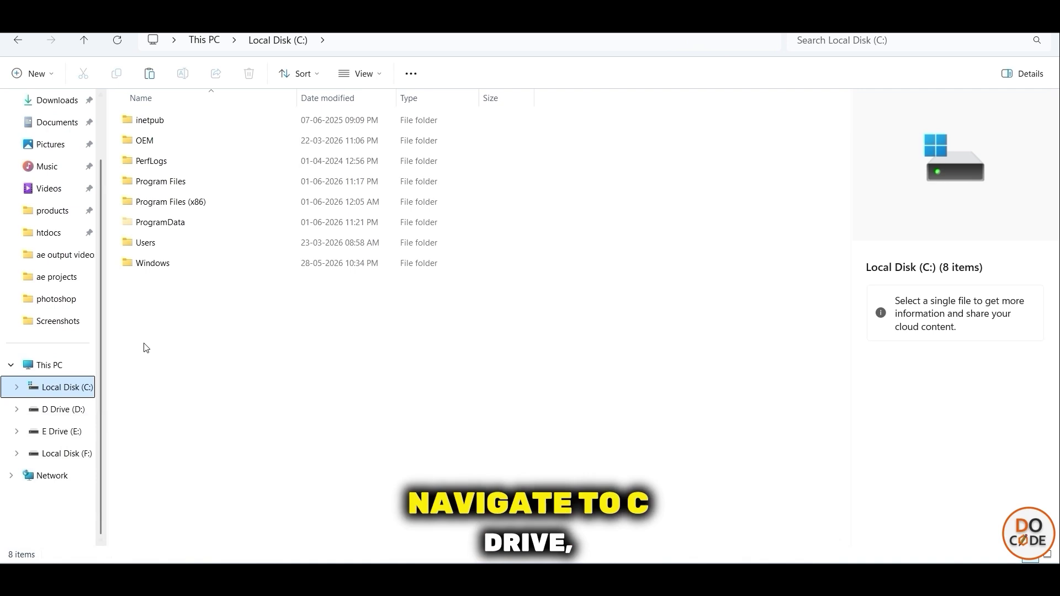
pyautogui.doubleClick(217, 202)
pyautogui.click(241, 186)
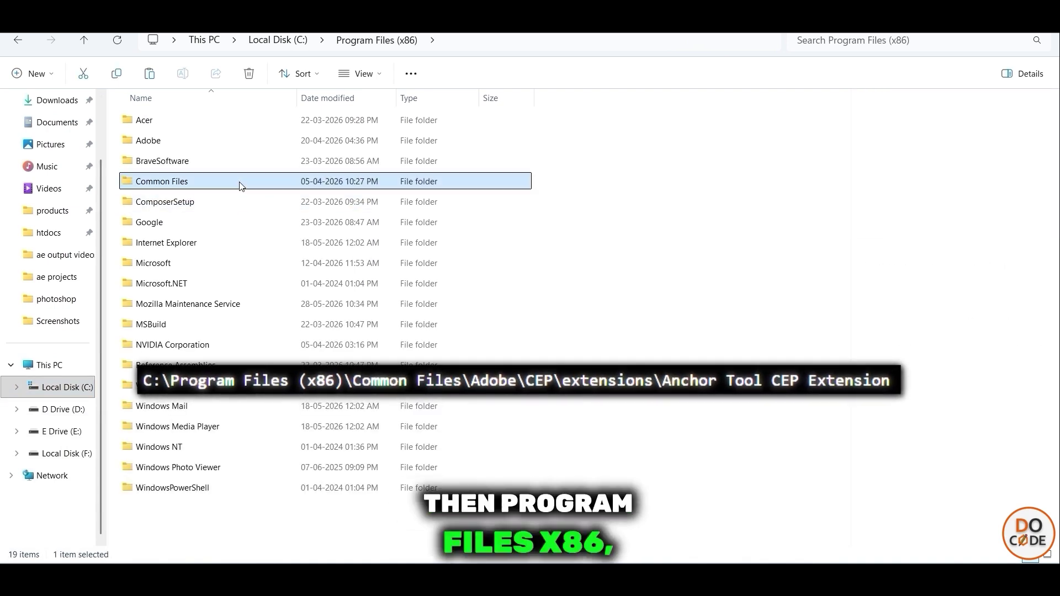
pyautogui.doubleClick(240, 186)
pyautogui.doubleClick(230, 122)
pyautogui.click(167, 249)
pyautogui.doubleClick(167, 250)
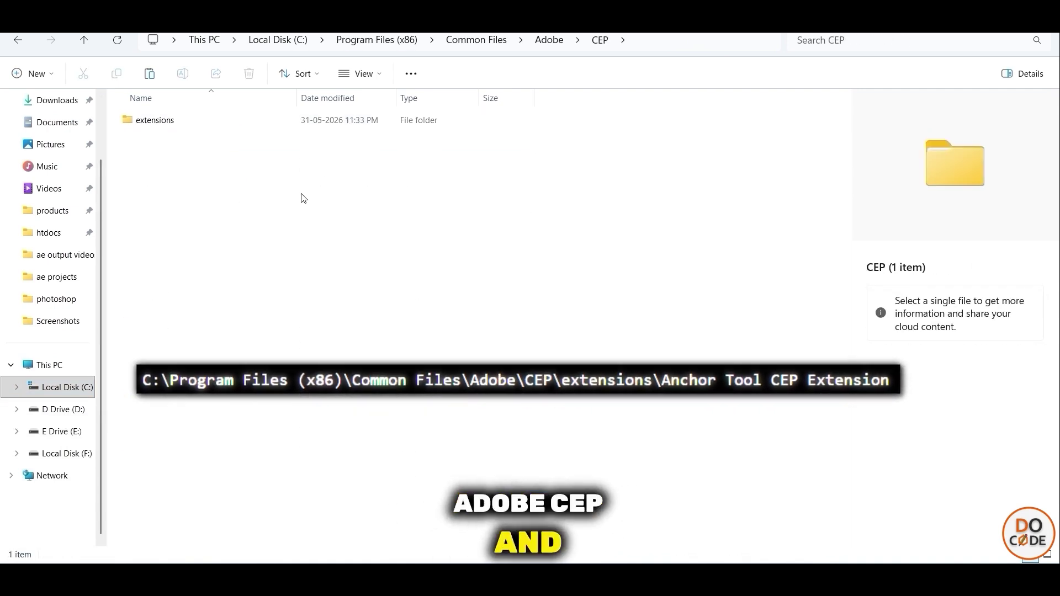
pyautogui.doubleClick(176, 122)
# Step: Paste the copied Anchor Tool CEP Extension folder into the extensions folder, granting administrator permission for the copy
pyautogui.rightClick(292, 359)
pyautogui.click(304, 350)
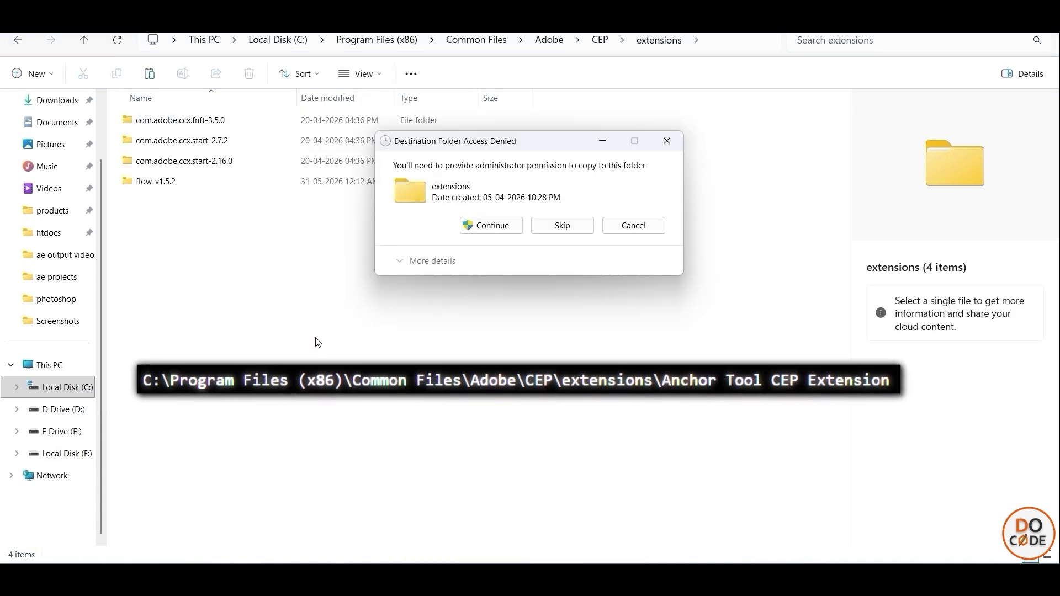
pyautogui.click(490, 225)
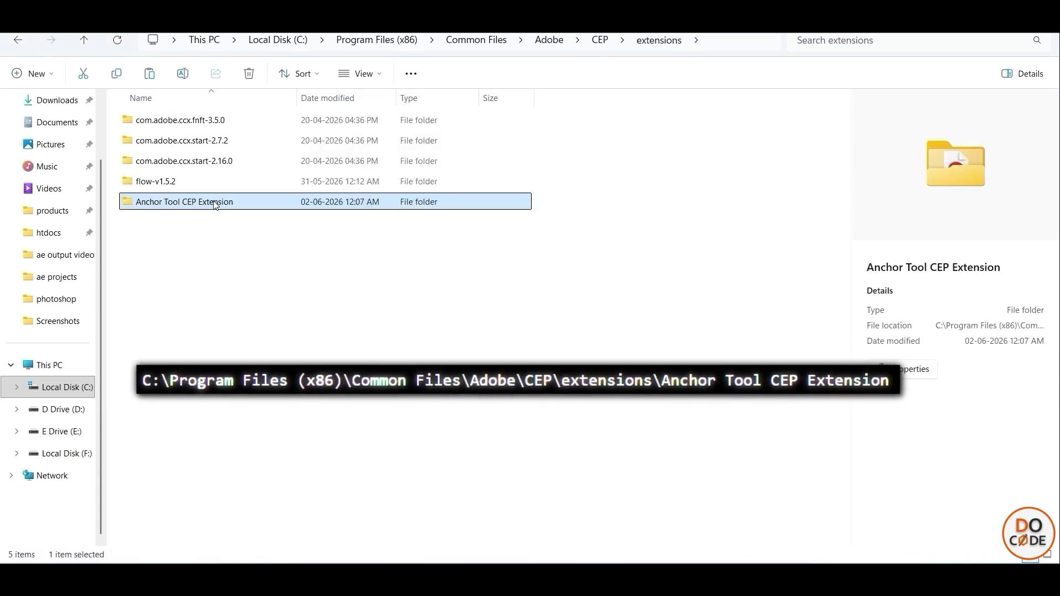
# Step: Launch Adobe After Effects 2025 and open the Anchor Tool extension
pyautogui.press('super')
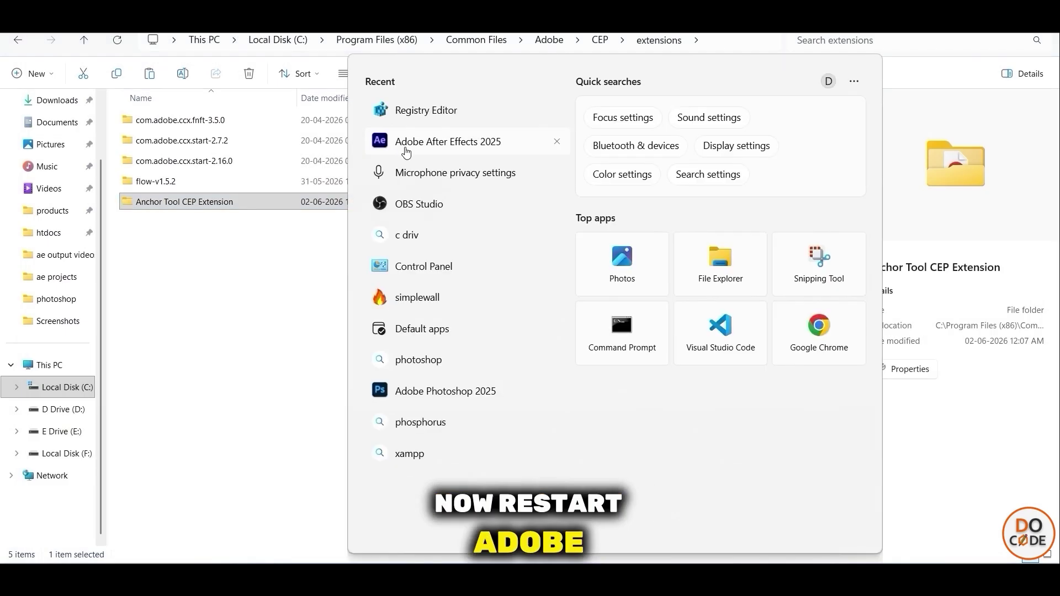
pyautogui.click(407, 144)
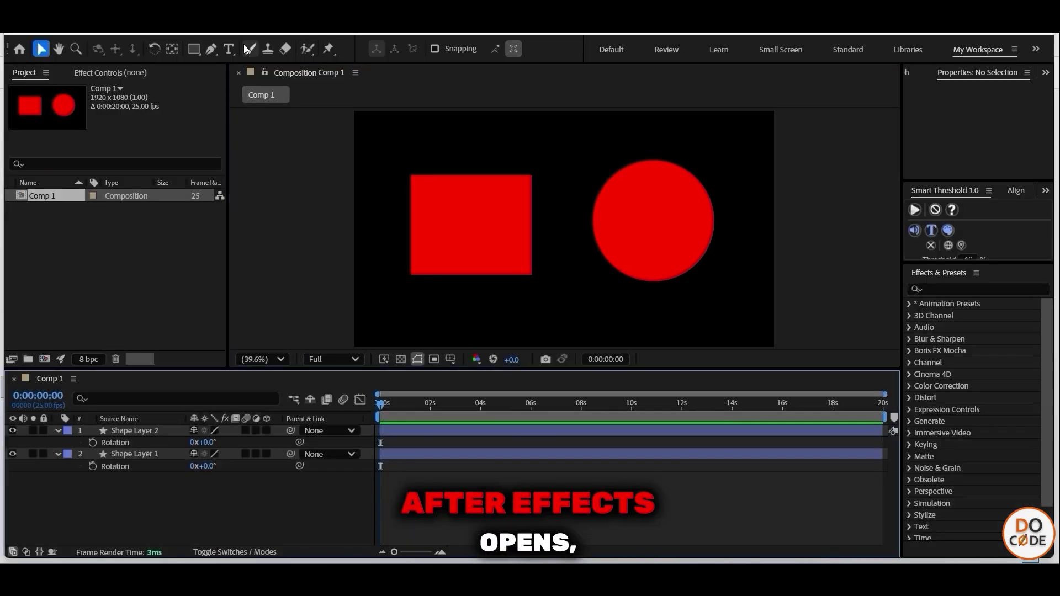
pyautogui.click(290, 32)
pyautogui.moveTo(349, 33)
pyautogui.moveTo(338, 84)
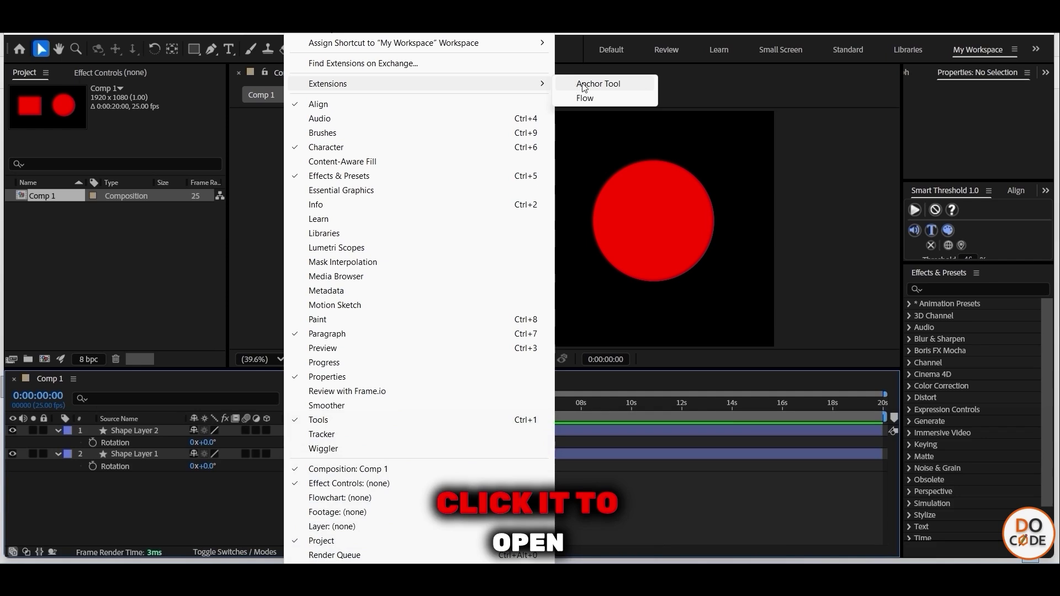
pyautogui.click(584, 85)
# Step: Dock the Anchor Tool panel between the Project and Composition panels and narrow it to fit its arrow grid
pyautogui.moveTo(92, 91); pyautogui.dragTo(507, 154)
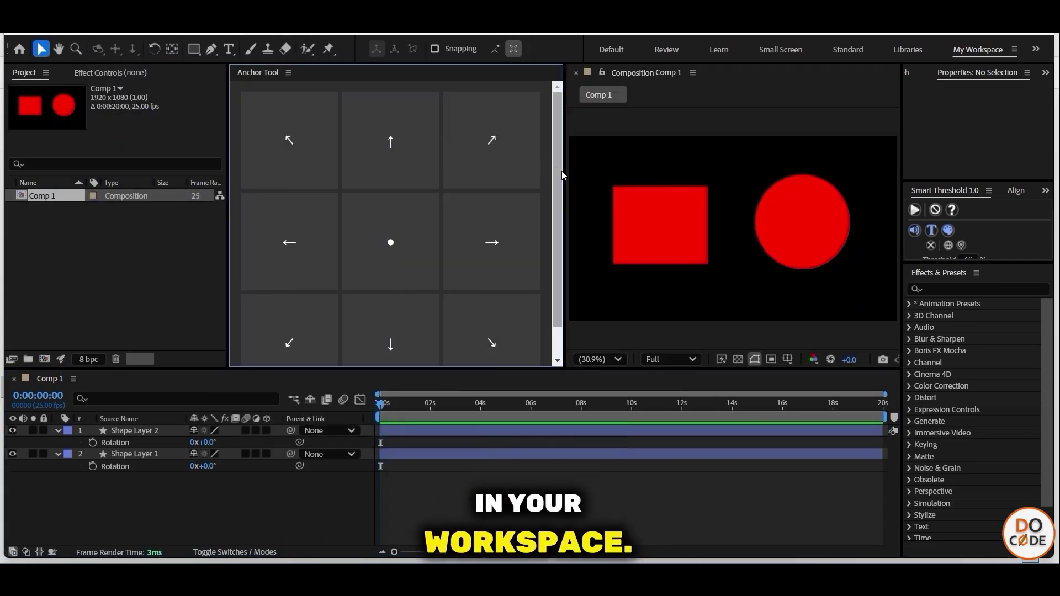
pyautogui.moveTo(564, 171); pyautogui.dragTo(386, 174)
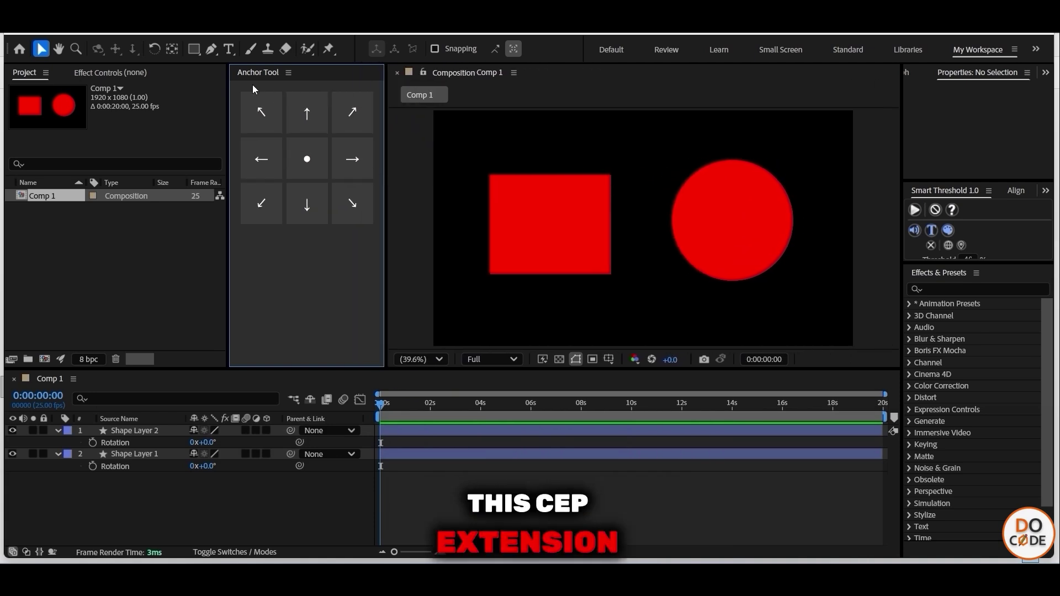
# Step: Set the anchor points of Shape Layer 1 and Shape Layer 2 to their upper-right corners and rotate both layers to -9°
pyautogui.click(414, 433)
pyautogui.keyDown('shift'); pyautogui.click(419, 455); pyautogui.keyUp('shift')
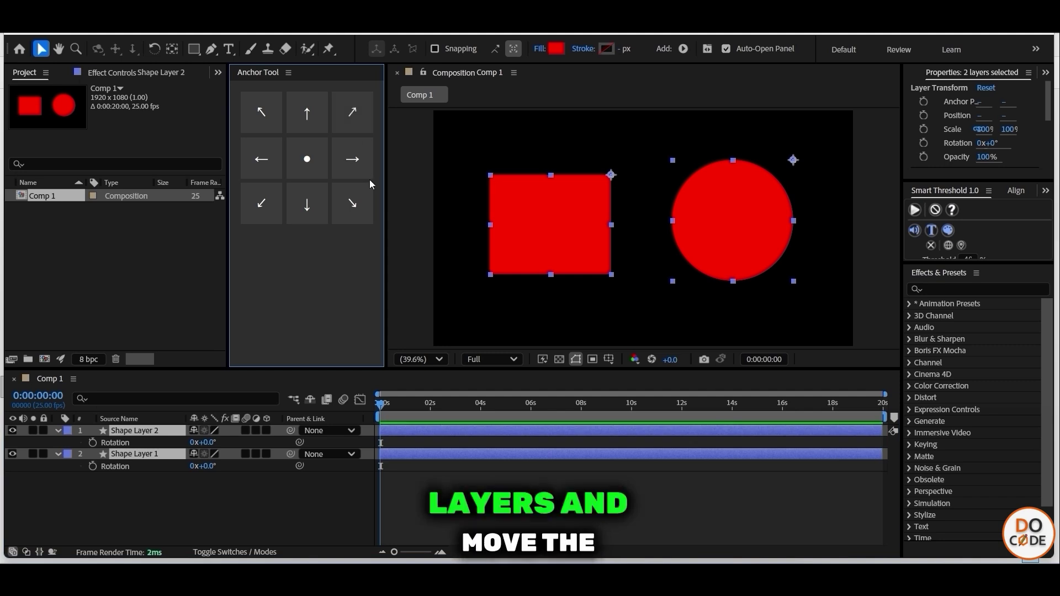
pyautogui.moveTo(207, 443)
pyautogui.mouseDown()
pyautogui.moveTo(173, 447)
pyautogui.moveTo(206, 450)
pyautogui.mouseUp()
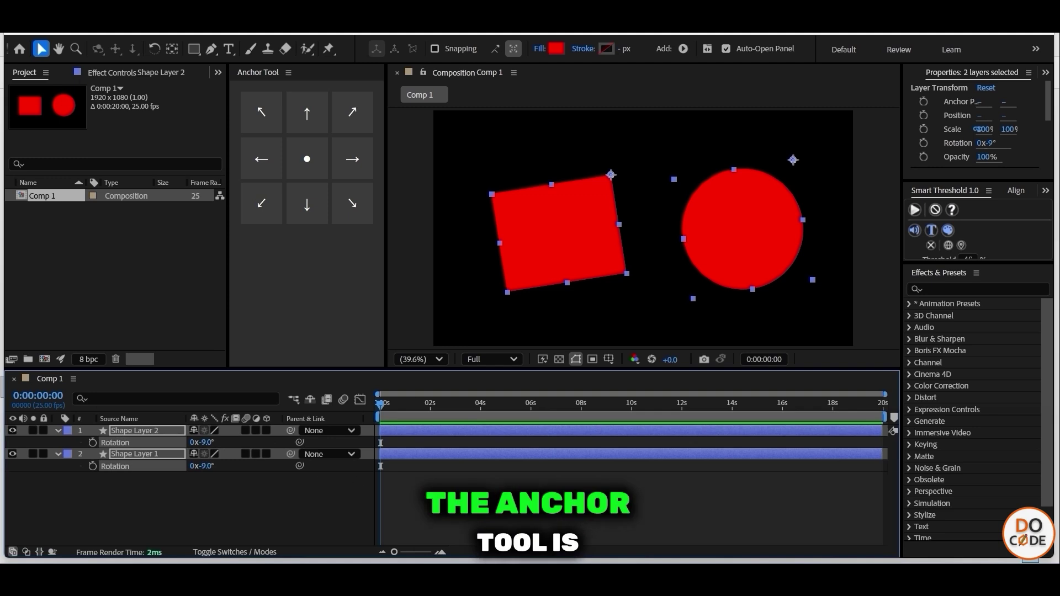
pyautogui.click(437, 282)
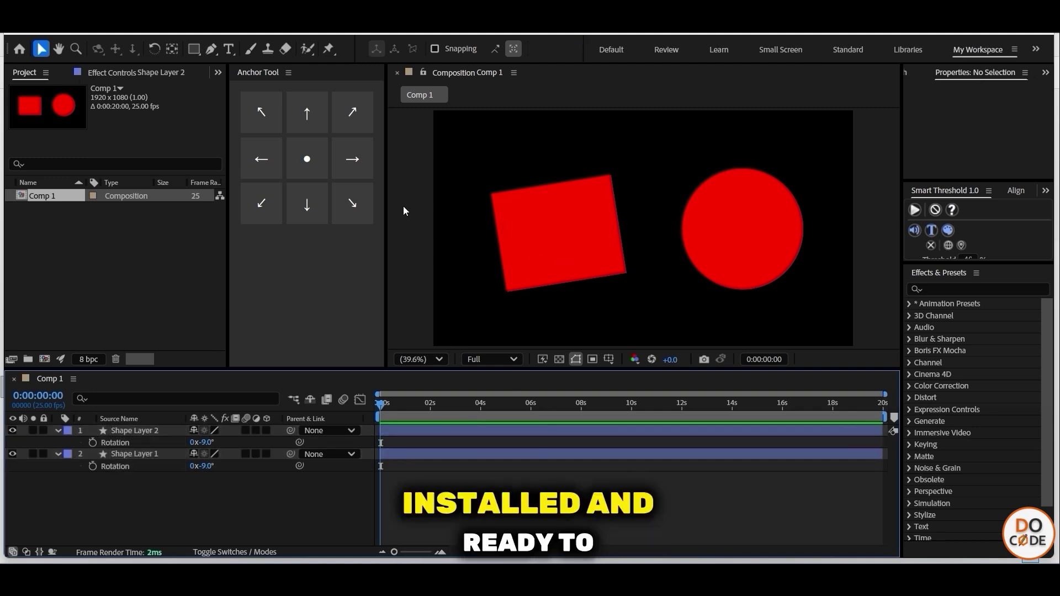